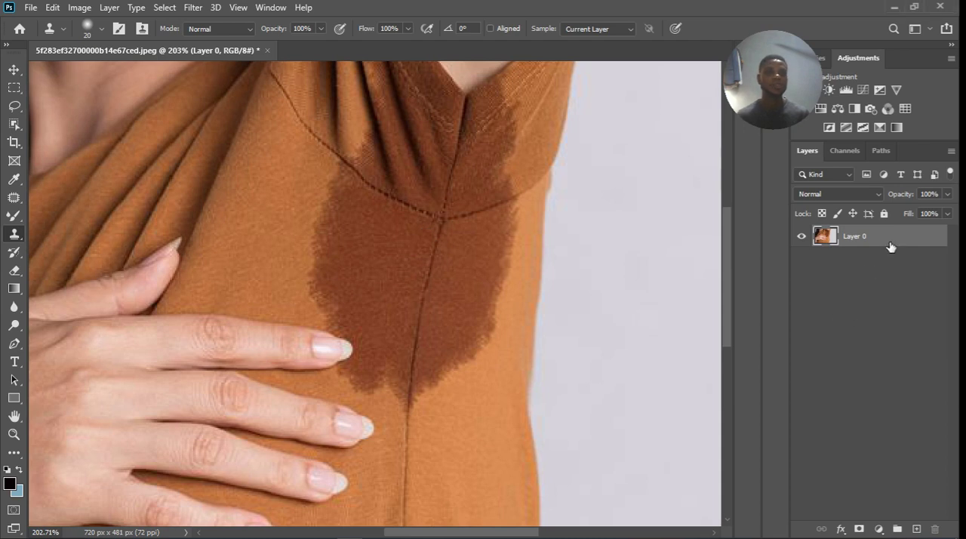
Duplicate Layer 0 and set the copy's blend mode to Multiply.
key(ctrl+j)
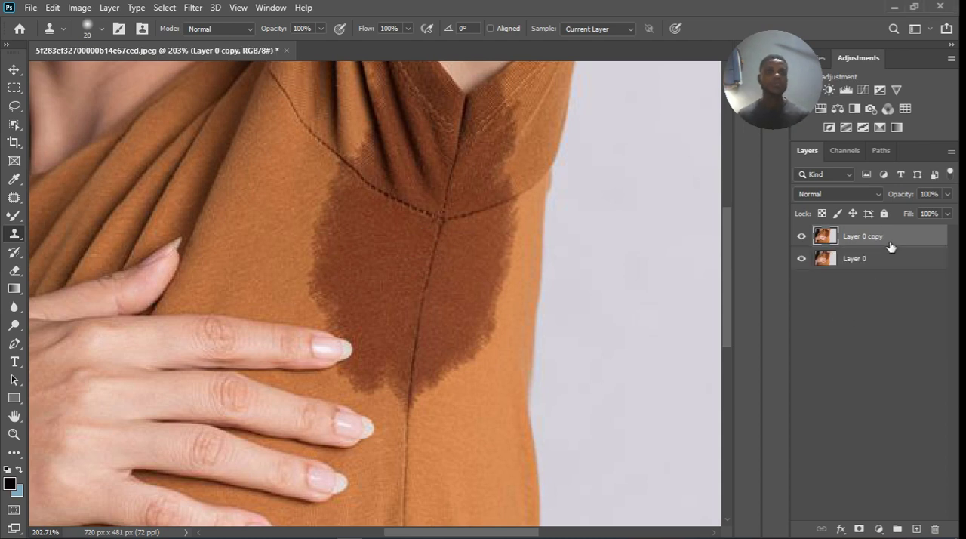
click(861, 190)
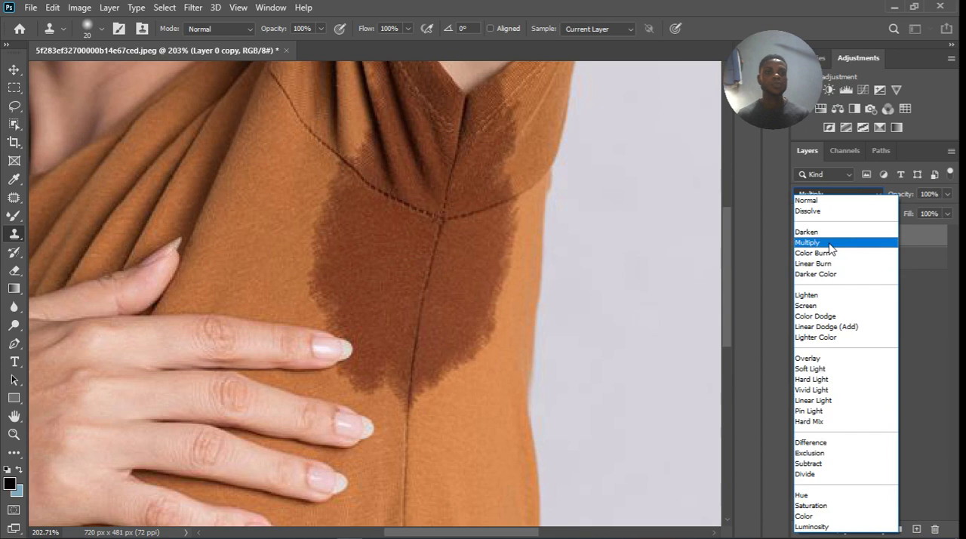
click(830, 243)
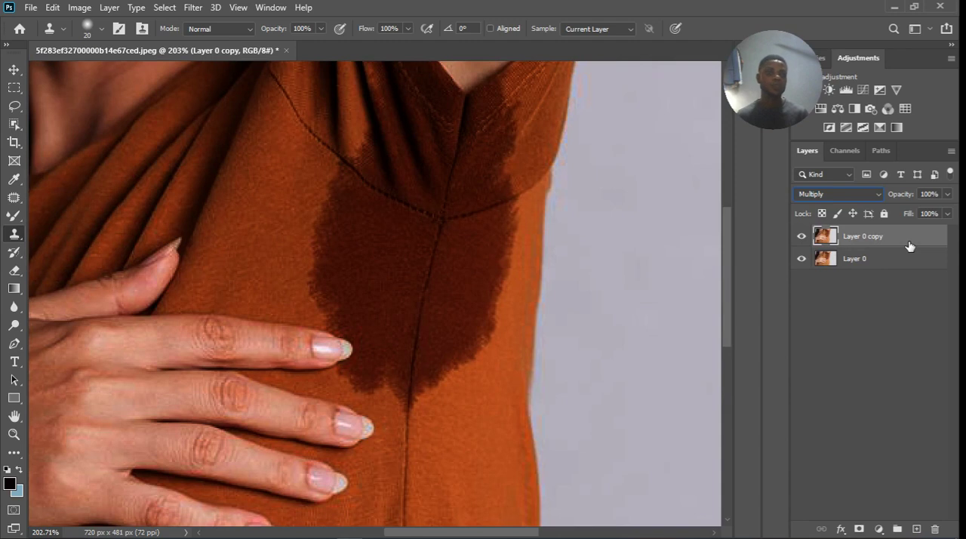
Duplicate the Multiply layer and set the new copy's opacity to 50%.
key(ctrl+j)
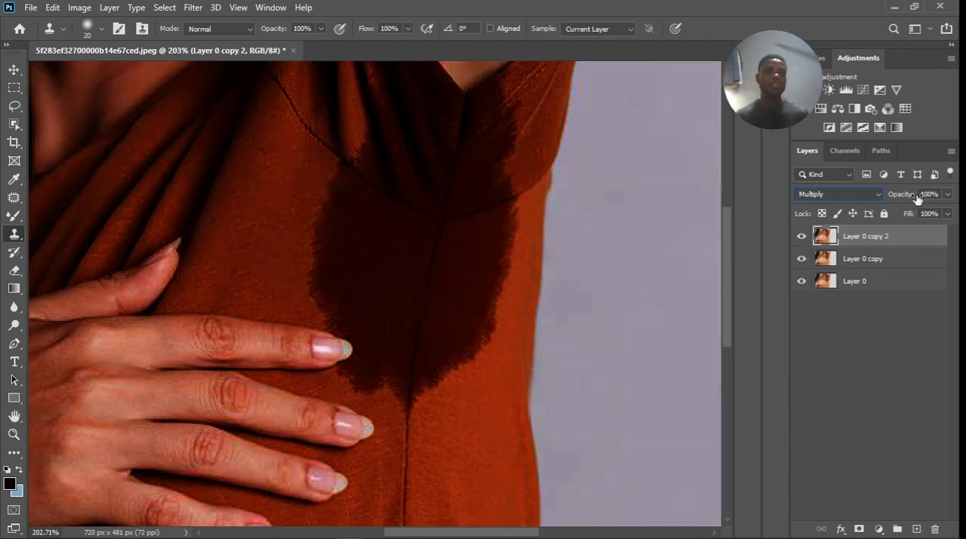
click(947, 195)
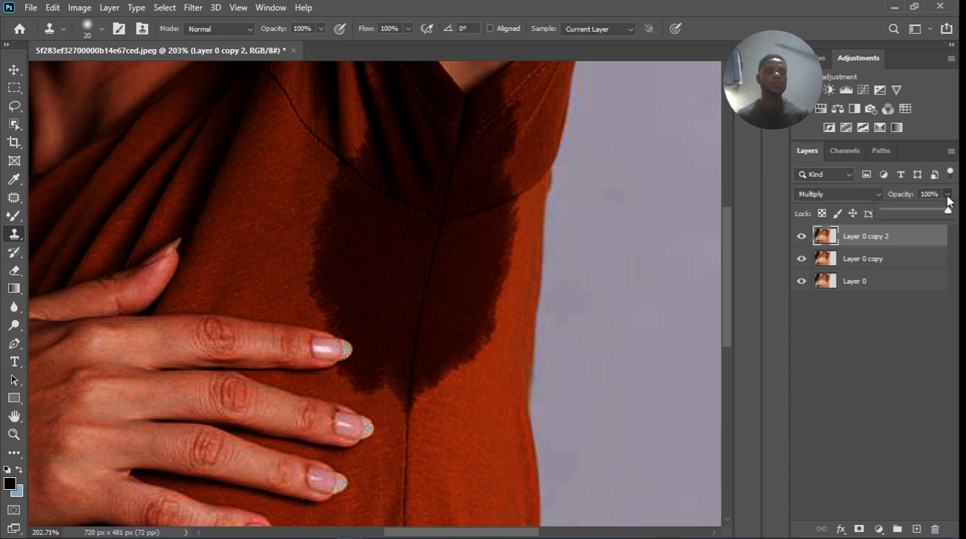
drag(947, 213, 922, 212)
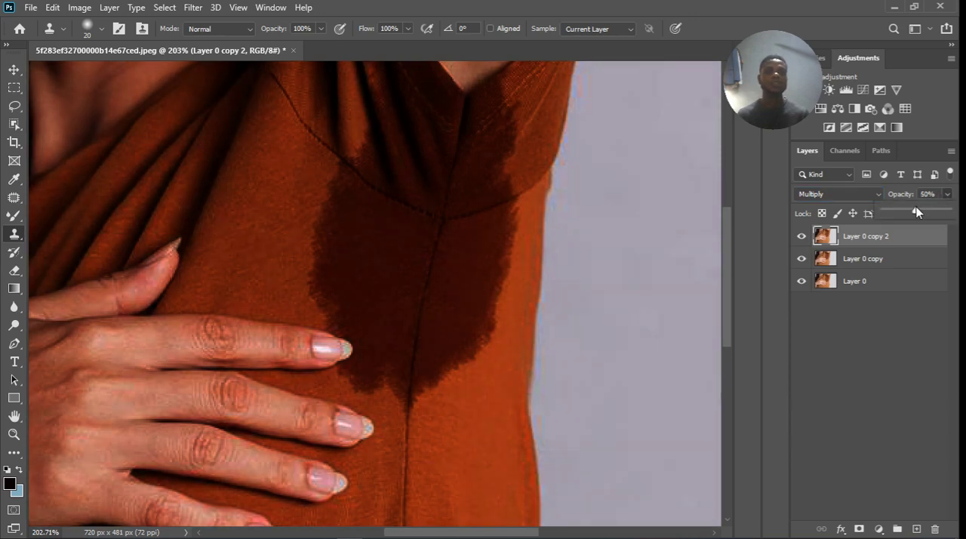
click(867, 360)
Reselect Layer 0 copy 2 and start a Color Range selection on it.
click(177, 7)
click(176, 7)
click(177, 7)
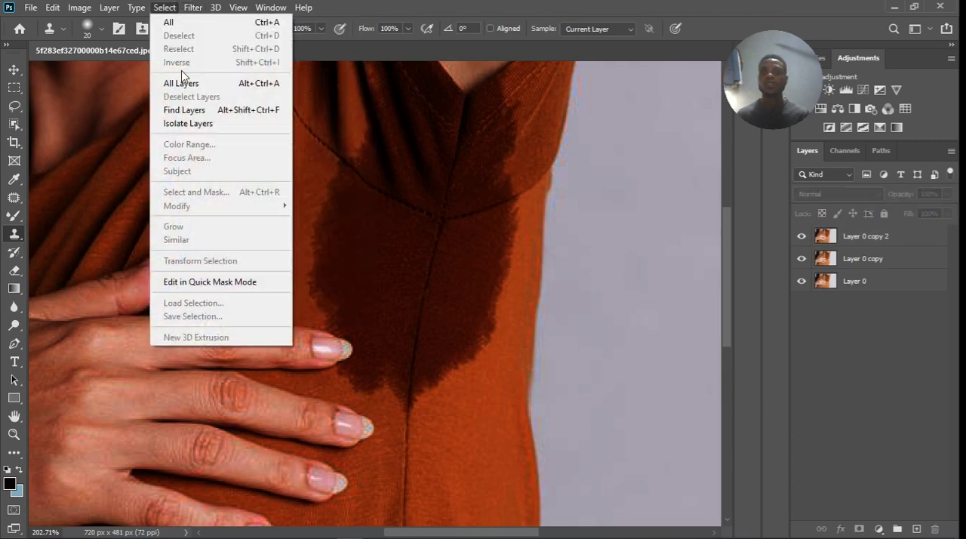
click(890, 256)
click(868, 236)
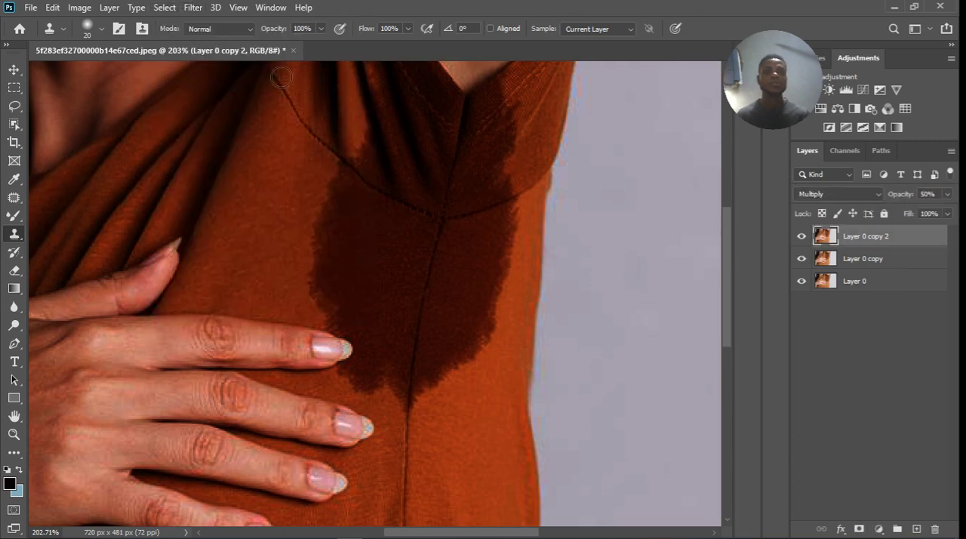
click(164, 8)
click(183, 145)
Sample the dark underarm stain at several spots, ending near its outer edge, to isolate its colour in Color Range.
click(391, 236)
shift+click(396, 191)
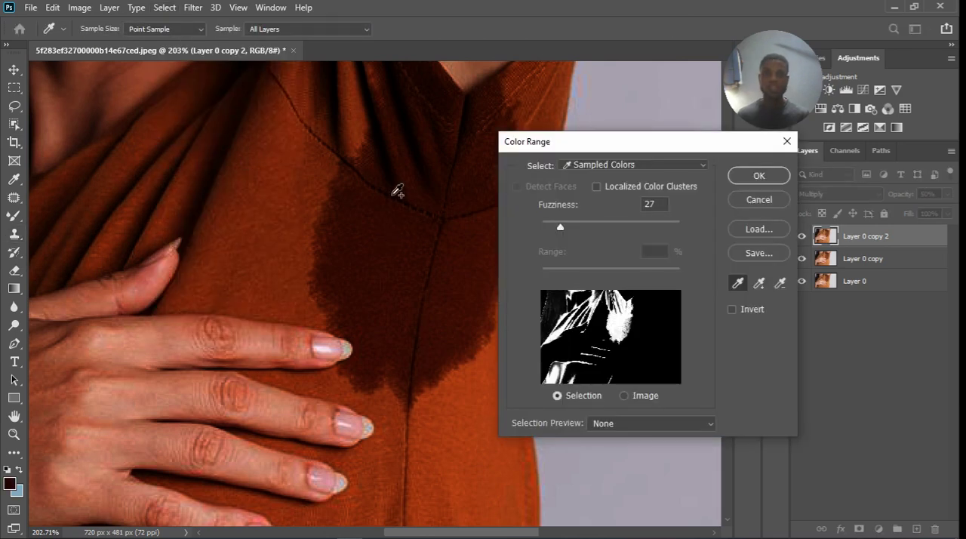
click(381, 276)
shift+click(381, 275)
shift+click(401, 233)
shift+click(448, 229)
shift+click(452, 202)
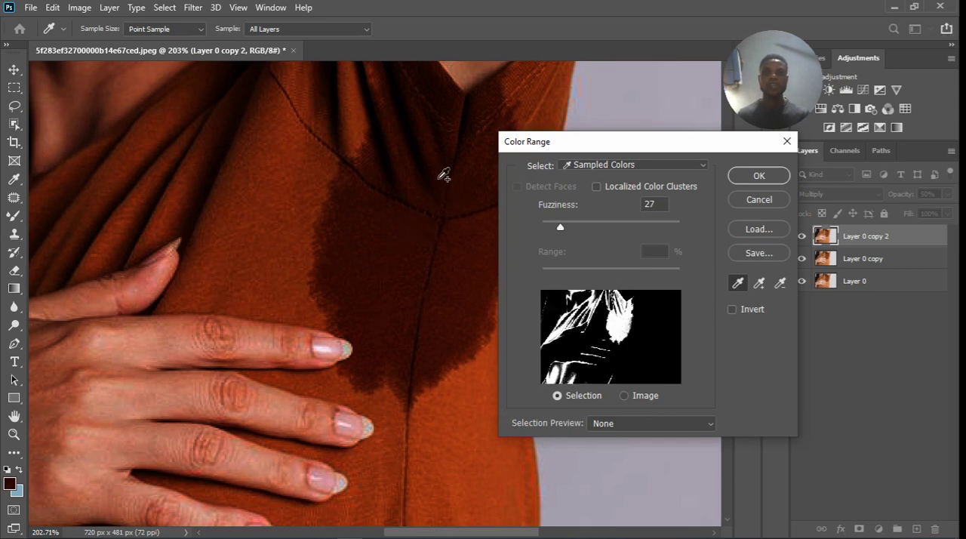
shift+click(435, 129)
click(395, 317)
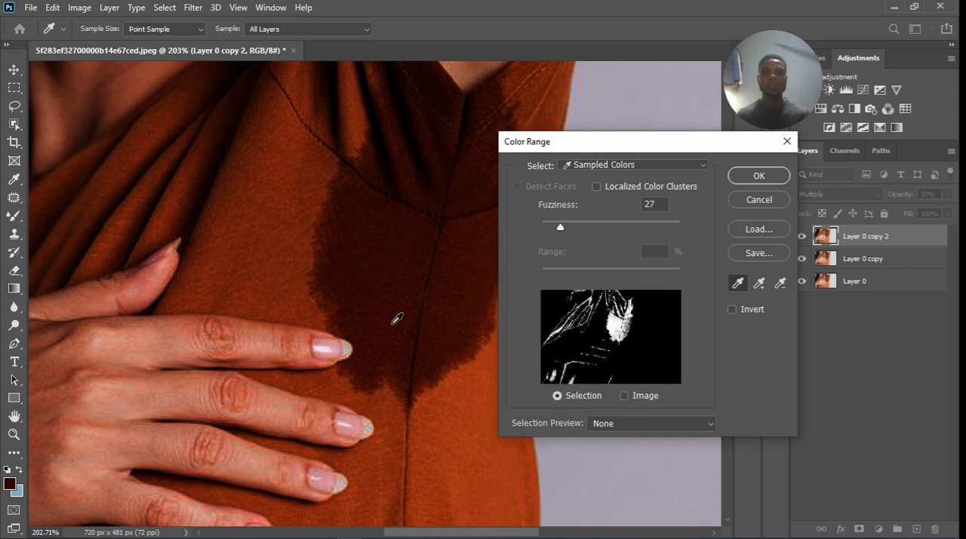
shift+click(404, 300)
shift+click(455, 296)
shift+click(465, 212)
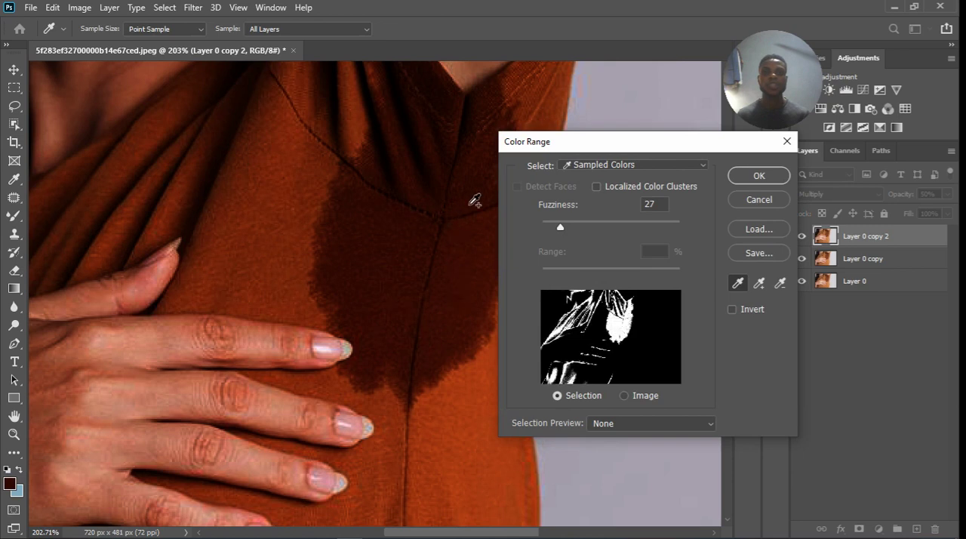
shift+click(458, 114)
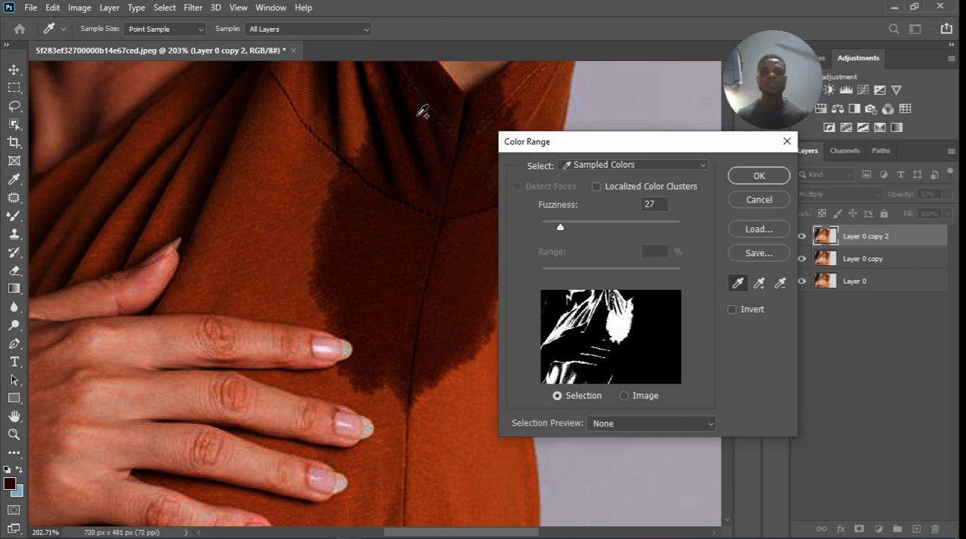
scroll(407, 196, down, 2)
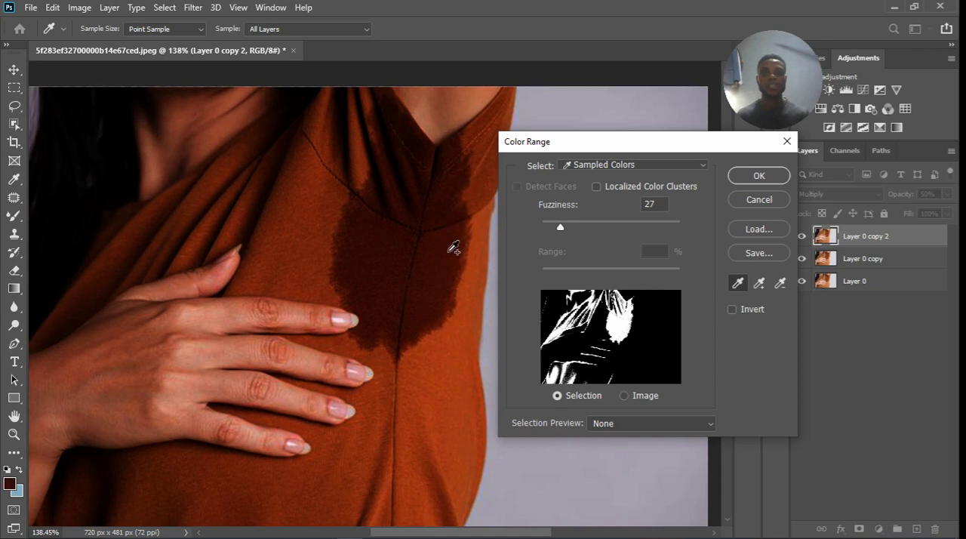
mouse_move(466, 239)
mouse_down()
mouse_move(461, 281)
mouse_move(438, 287)
mouse_up()
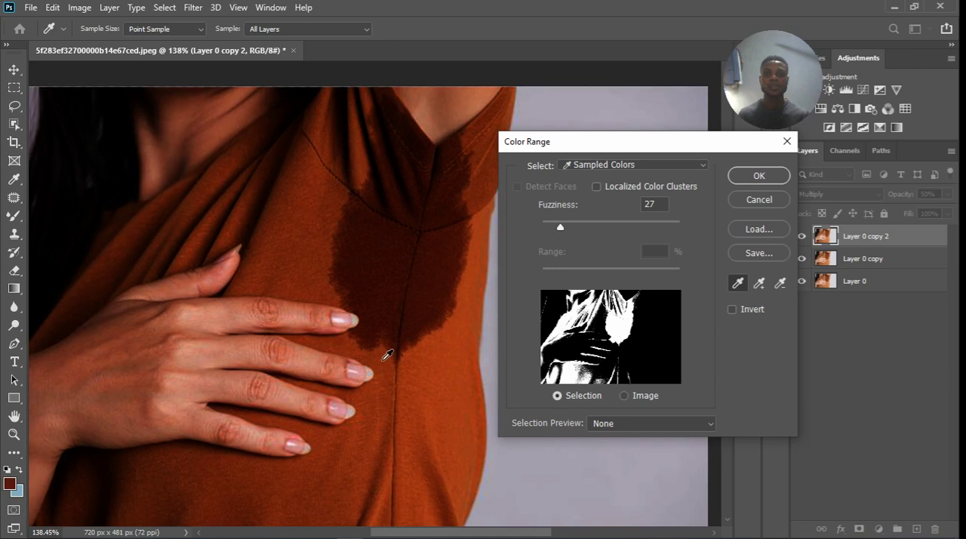
Set the eyedropper sample size to 3 by 3 Average and apply the Color Range selection.
scroll(382, 353, up, 4)
scroll(382, 353, up, 1)
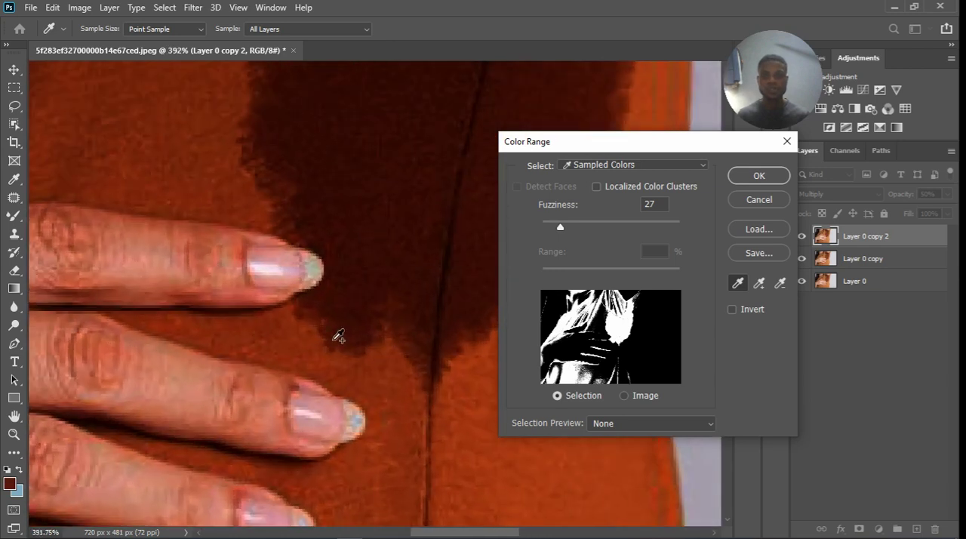
click(198, 30)
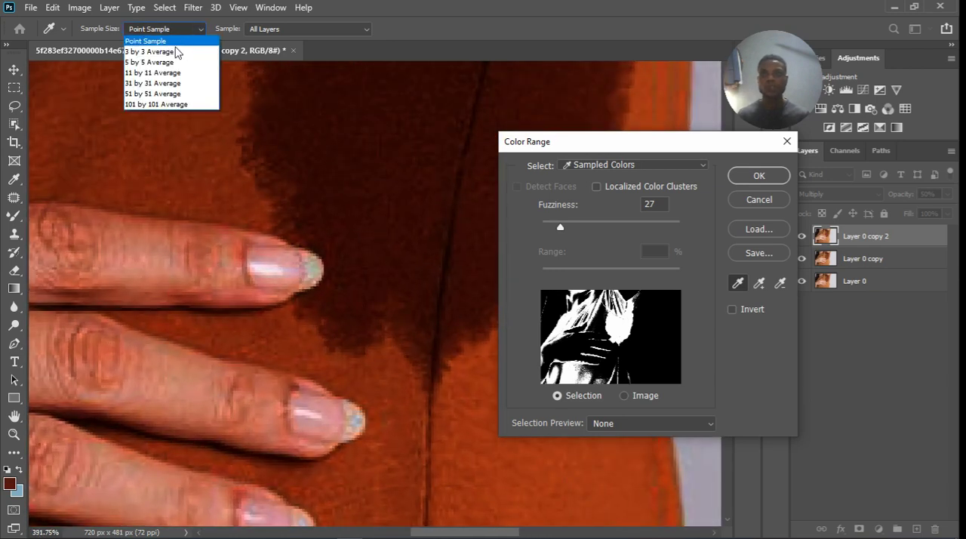
click(174, 52)
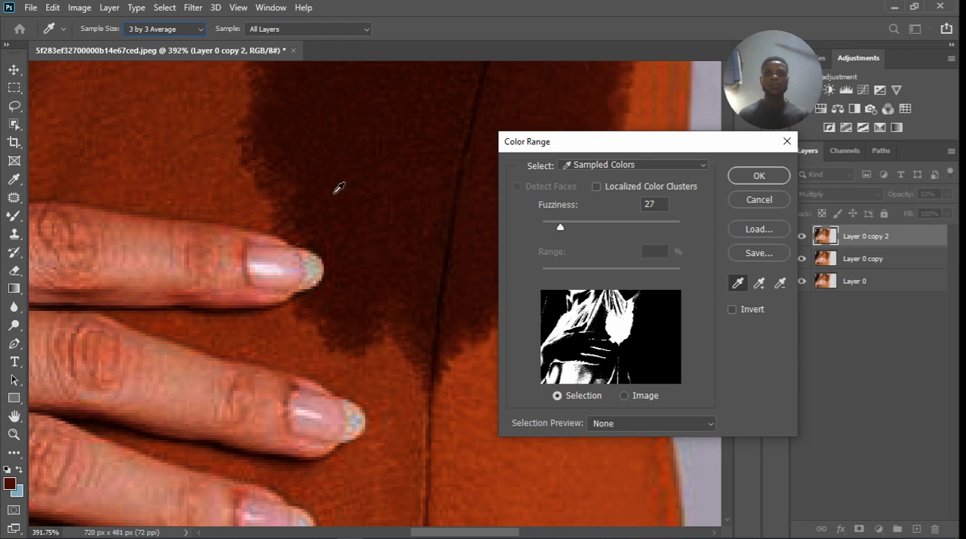
click(758, 176)
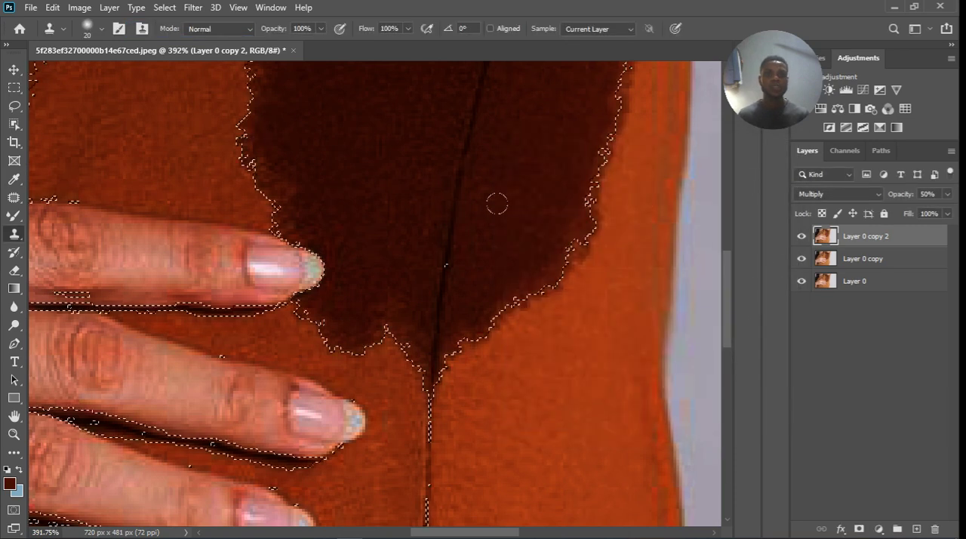
Add a Hue/Saturation adjustment layer above Layer 0 copy 2, masked by the current selection.
scroll(429, 227, down, 5)
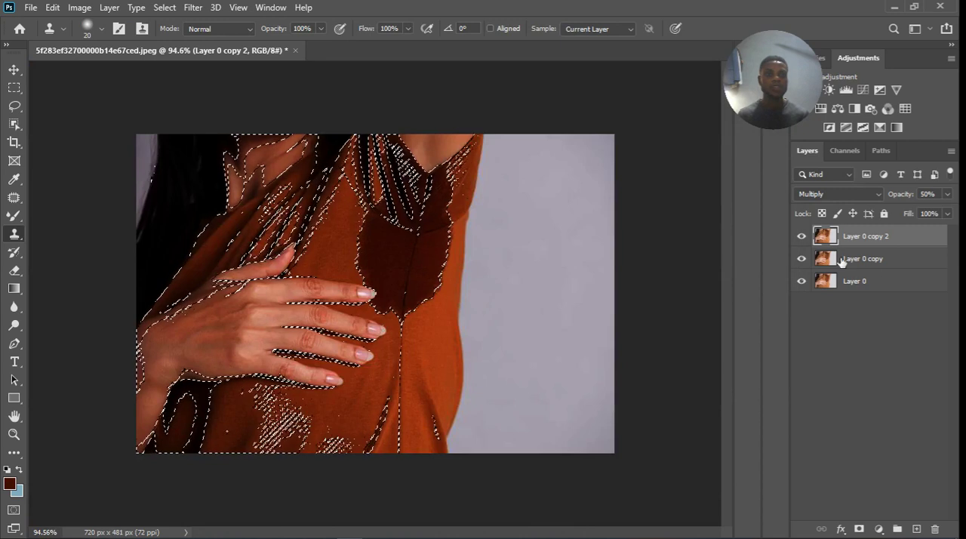
click(826, 285)
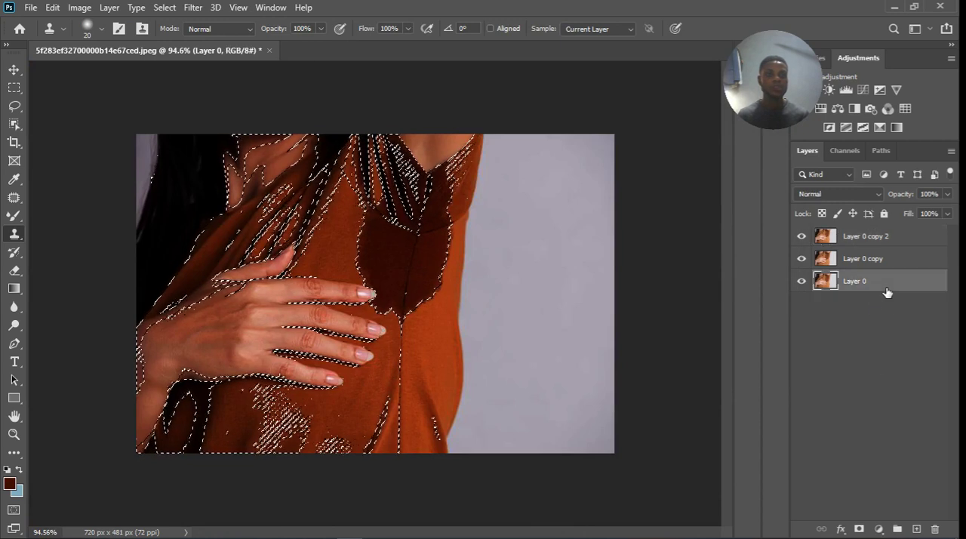
click(904, 238)
click(878, 529)
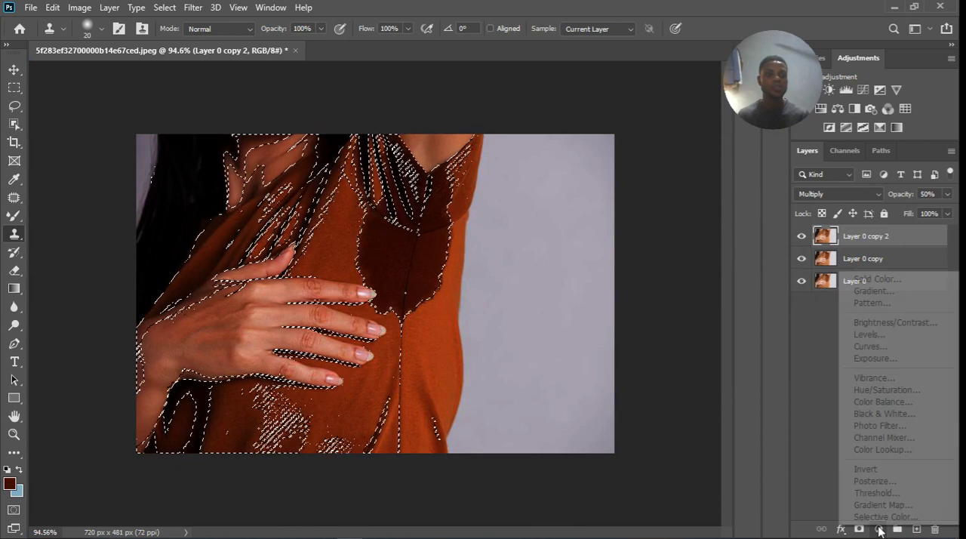
click(881, 390)
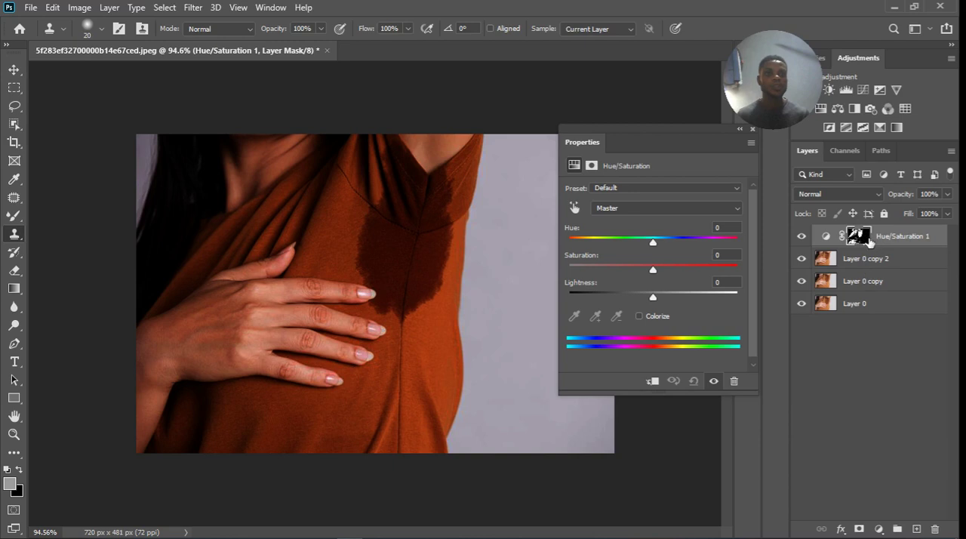
Delete both Multiply copies of Layer 0, keeping the adjustment layer, and close the layer properties.
click(910, 262)
key(Delete)
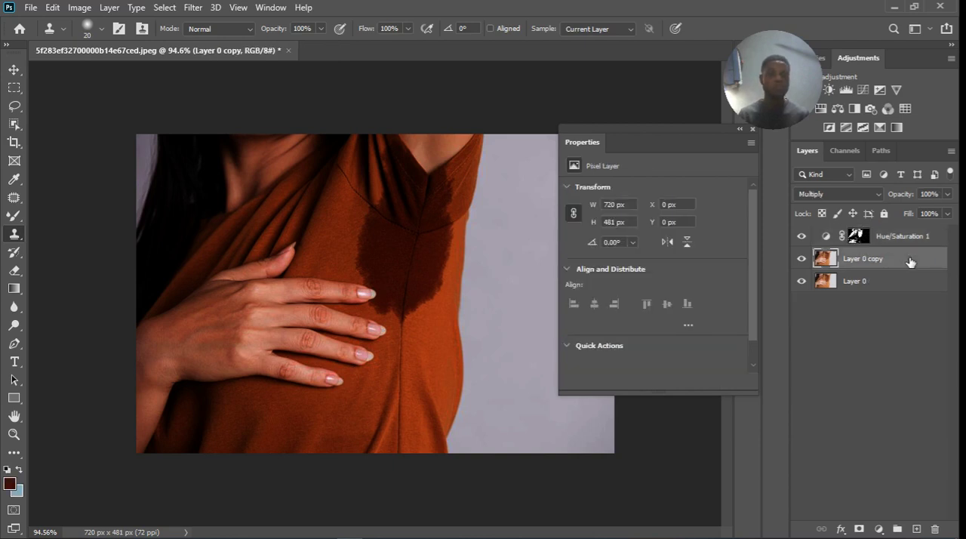
key(Delete)
scroll(401, 179, up, 3)
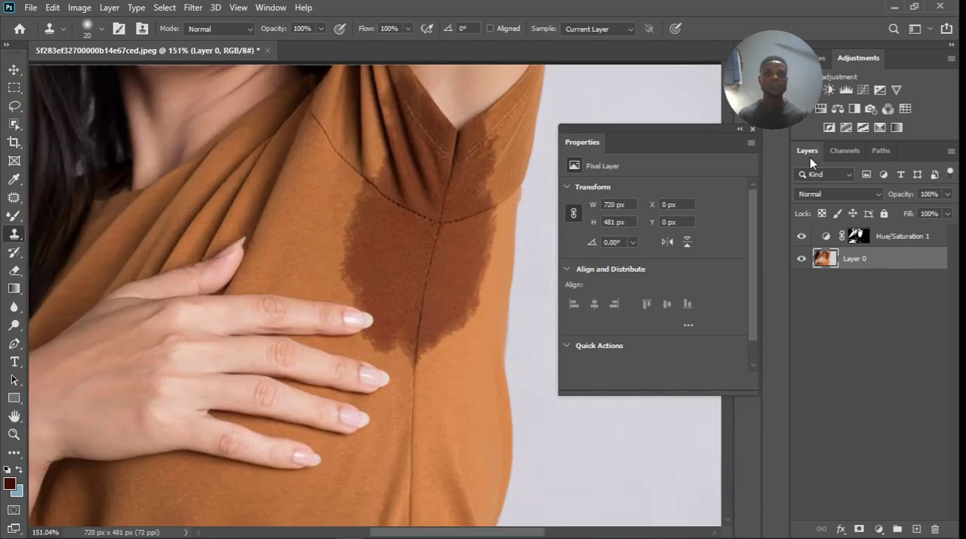
click(752, 130)
scroll(392, 249, down, 2)
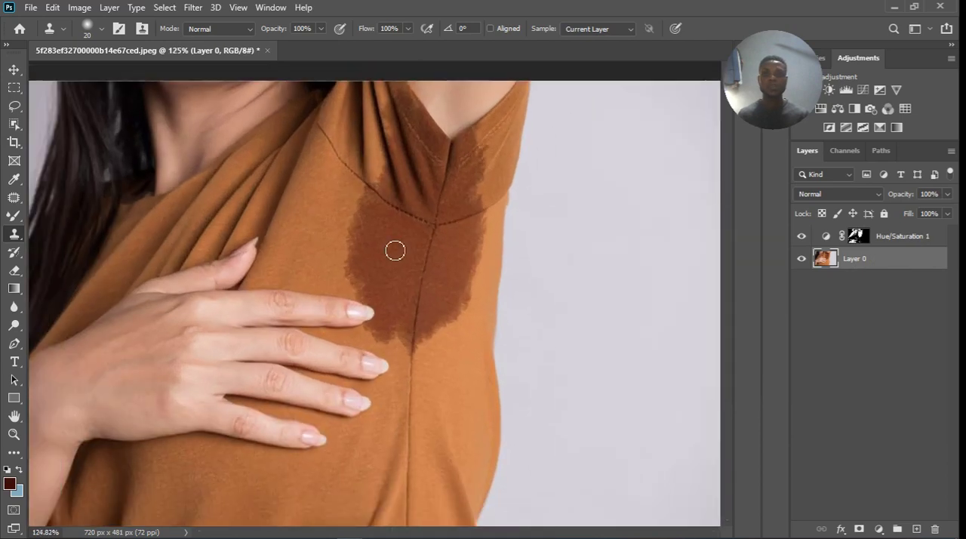
Display the Hue/Saturation 1 mask on the canvas and prepare the Brush tool with black as the foreground colour.
alt+click(858, 236)
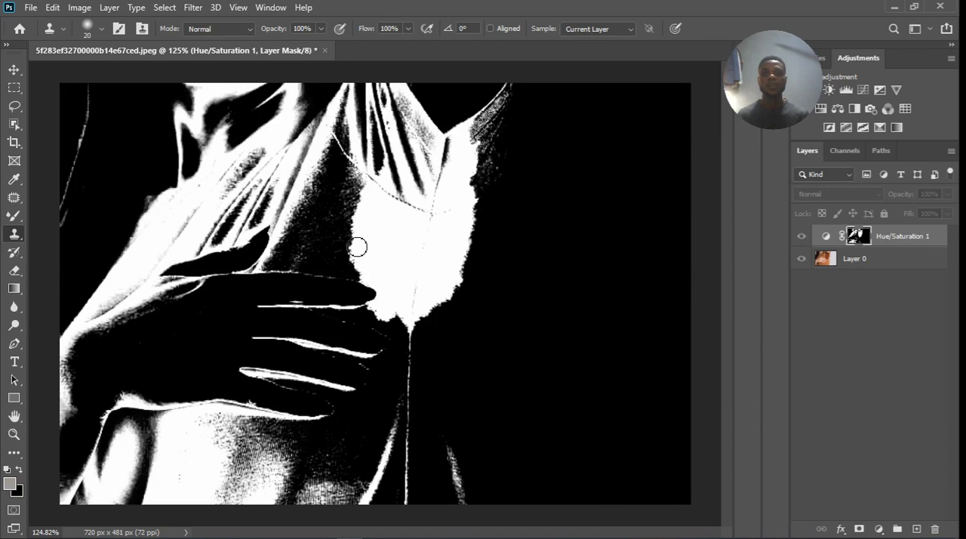
click(14, 215)
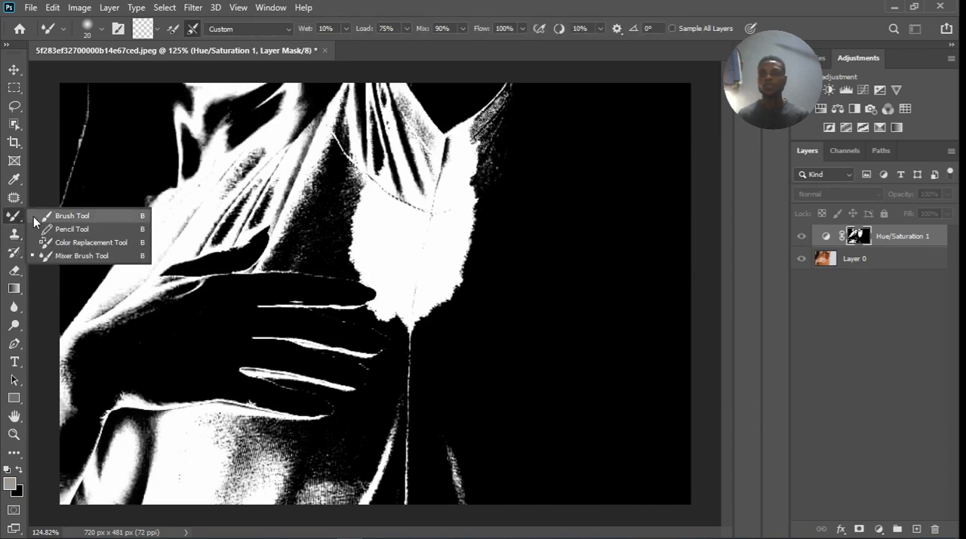
click(60, 214)
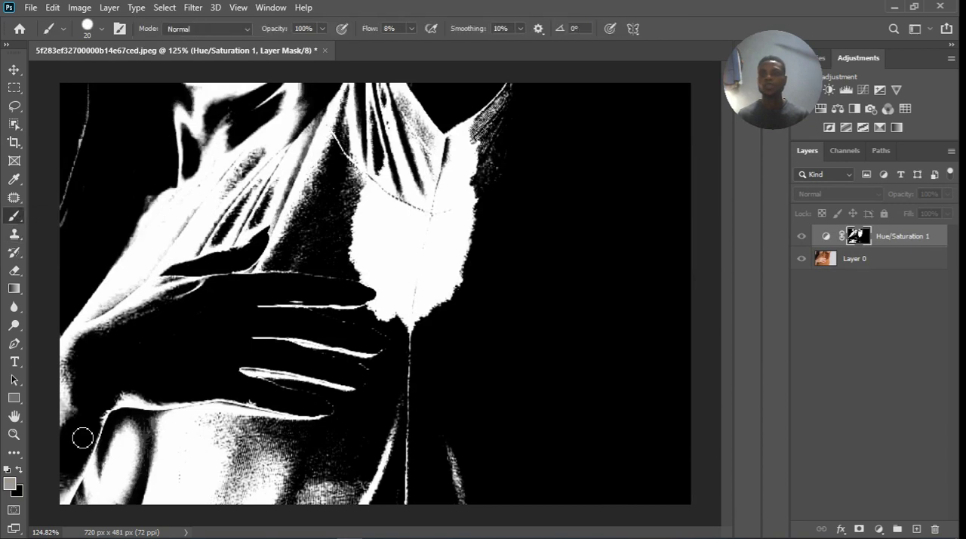
click(19, 471)
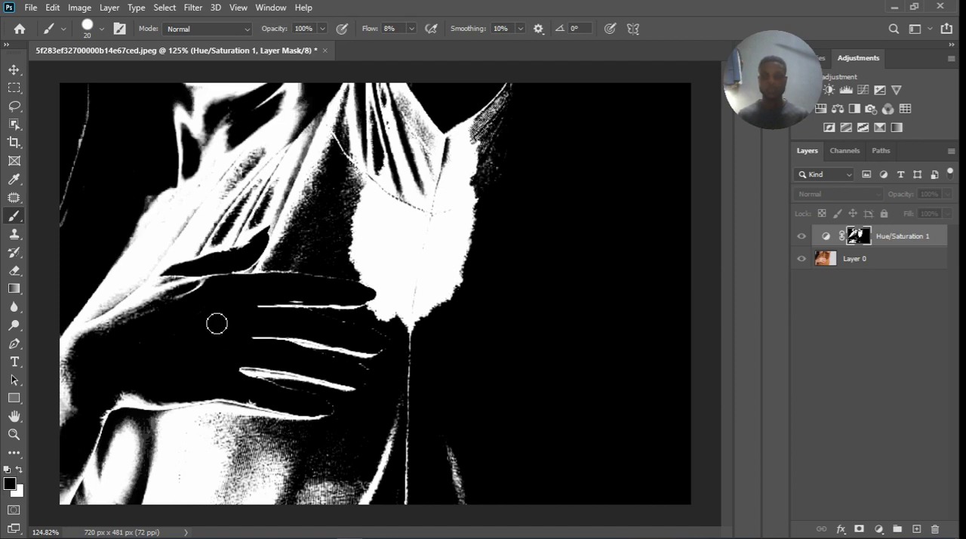
Enlarge the brush to 150 px and paint black on the mask over the shirt areas above and below the hand.
key(bracketright)
key(bracketright)
key(bracketright)
key(bracketright)
key(bracketright)
key(bracketright)
key(bracketright)
key(bracketright)
key(bracketright)
key(bracketright)
key(bracketright)
key(bracketright)
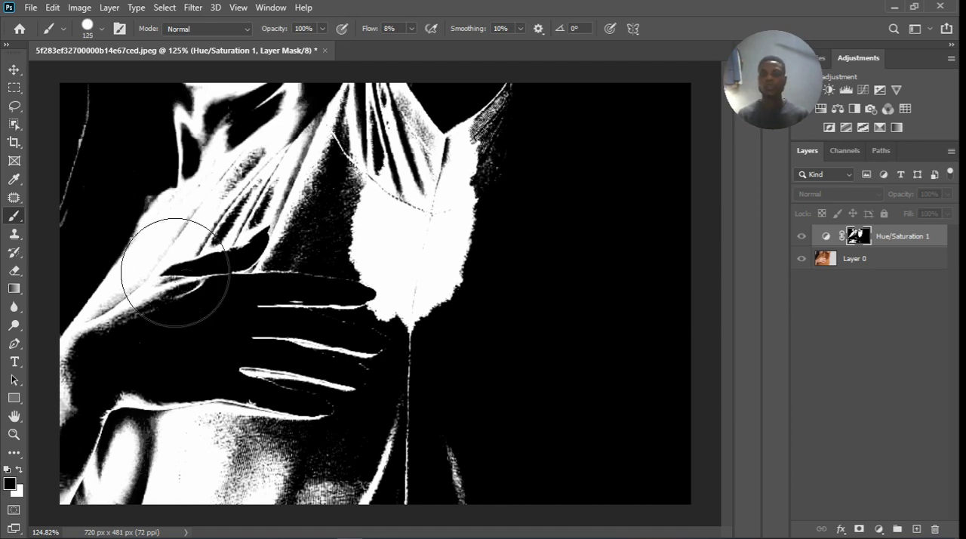
drag(178, 263, 171, 293)
click(102, 30)
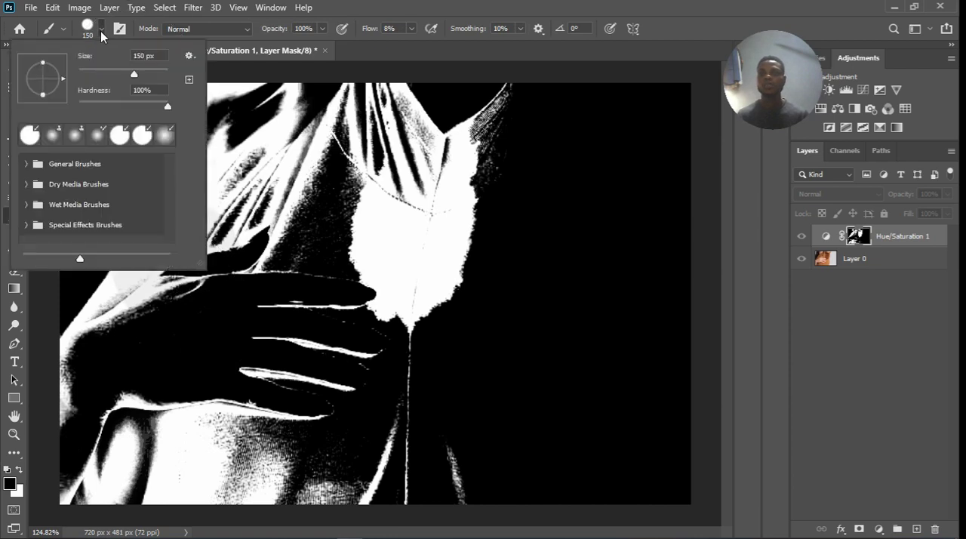
click(166, 111)
mouse_move(183, 364)
mouse_down()
mouse_move(182, 387)
mouse_move(129, 438)
mouse_move(201, 407)
mouse_up()
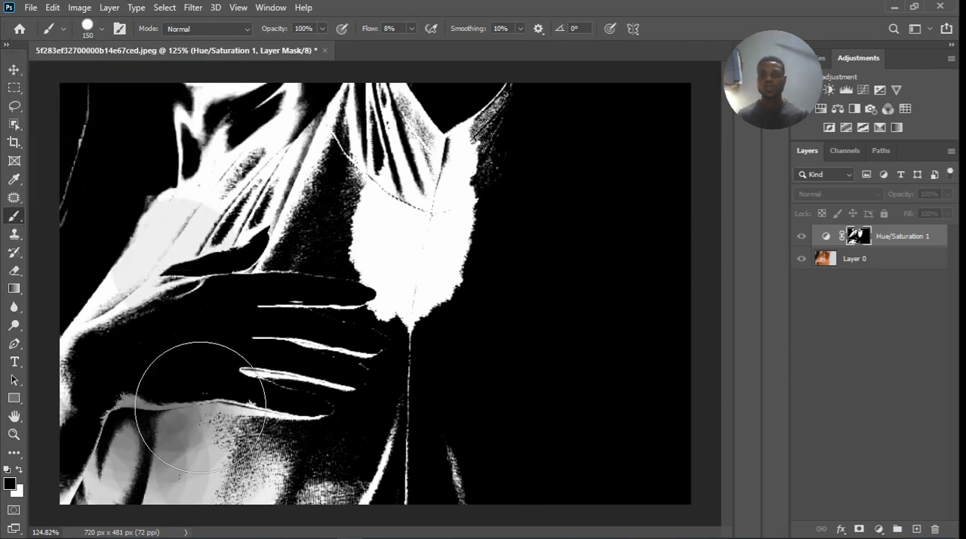
Set the brush flow to 100% and paint black on the mask over everything surrounding the armpit stain.
click(412, 28)
mouse_move(195, 211)
mouse_down()
mouse_move(159, 308)
mouse_move(142, 226)
mouse_move(108, 277)
mouse_move(113, 119)
mouse_move(213, 138)
mouse_move(266, 46)
mouse_move(241, 149)
mouse_move(247, 178)
mouse_move(175, 389)
mouse_move(205, 323)
mouse_move(252, 393)
mouse_move(248, 278)
mouse_move(322, 409)
mouse_move(451, 452)
mouse_move(179, 453)
mouse_move(91, 377)
mouse_move(116, 495)
mouse_move(236, 465)
mouse_move(317, 371)
mouse_up()
click(327, 374)
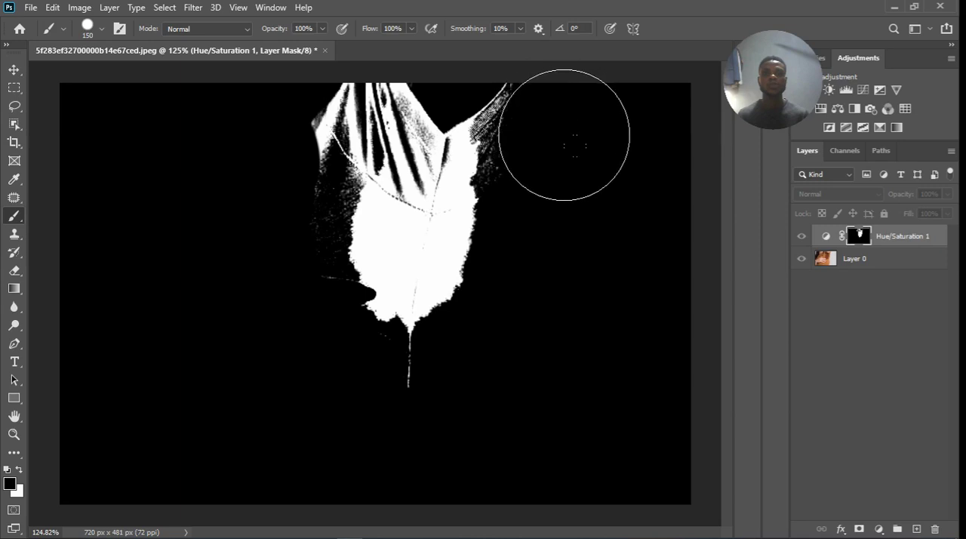
drag(553, 115, 563, 188)
drag(276, 108, 276, 123)
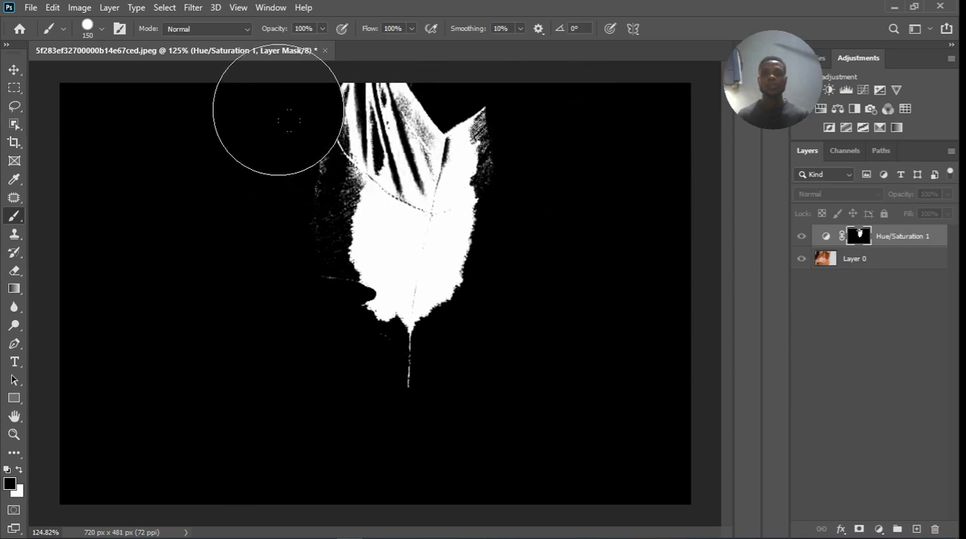
drag(291, 181, 264, 344)
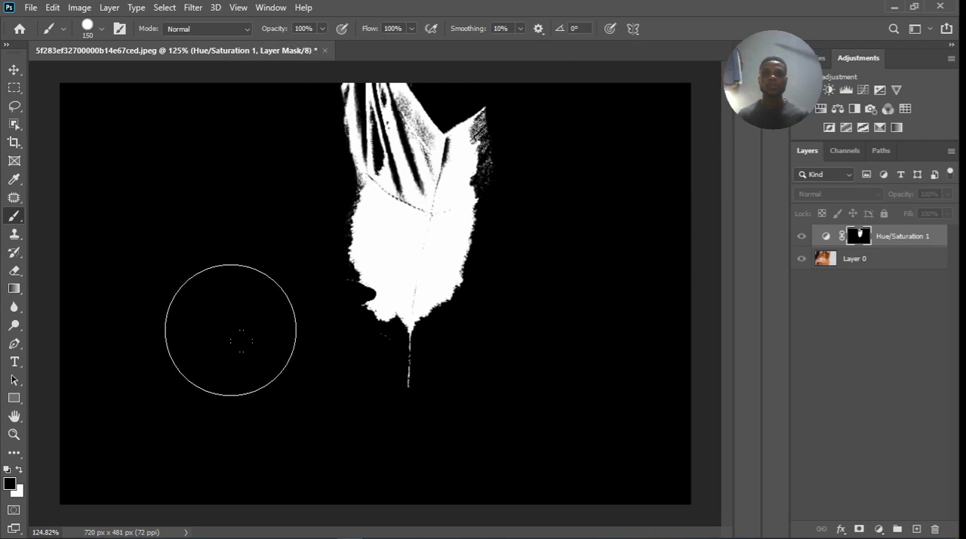
drag(282, 96, 286, 74)
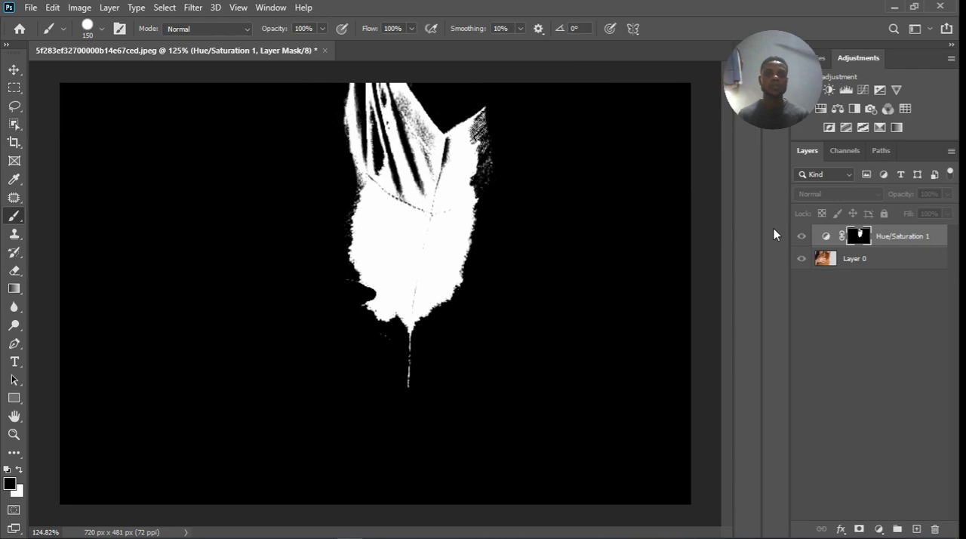
Switch the canvas from the mask view back to the photo and reduce the brush size to 45 px.
alt+click(863, 240)
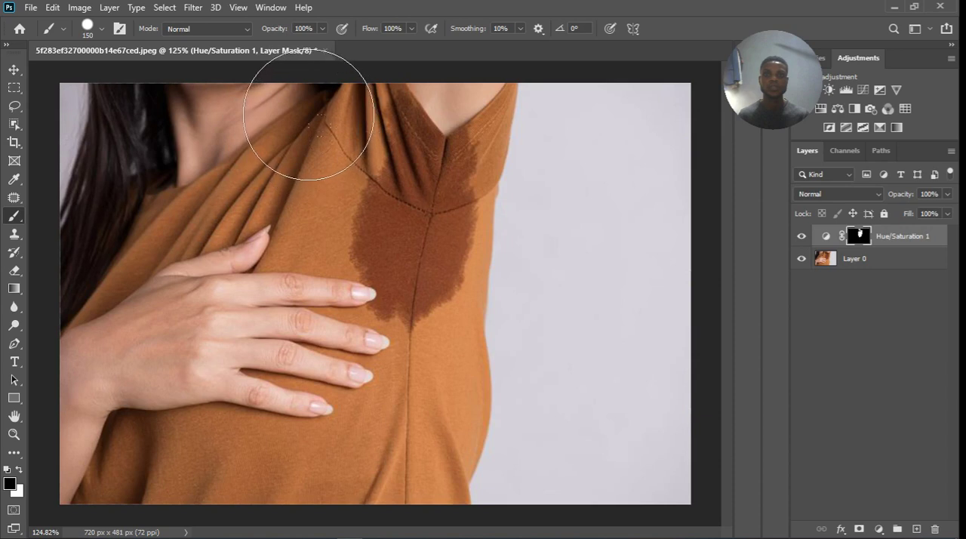
key(bracketleft)
key(bracketleft)
key(bracketleft)
key(bracketleft)
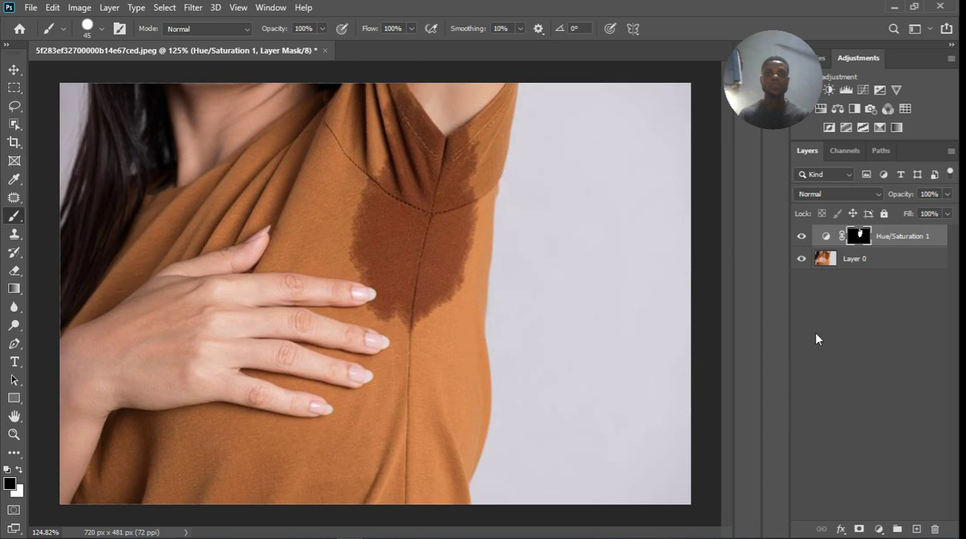
Open the Hue/Saturation 1 adjustment's properties and set its Lightness to +28.
double_click(826, 236)
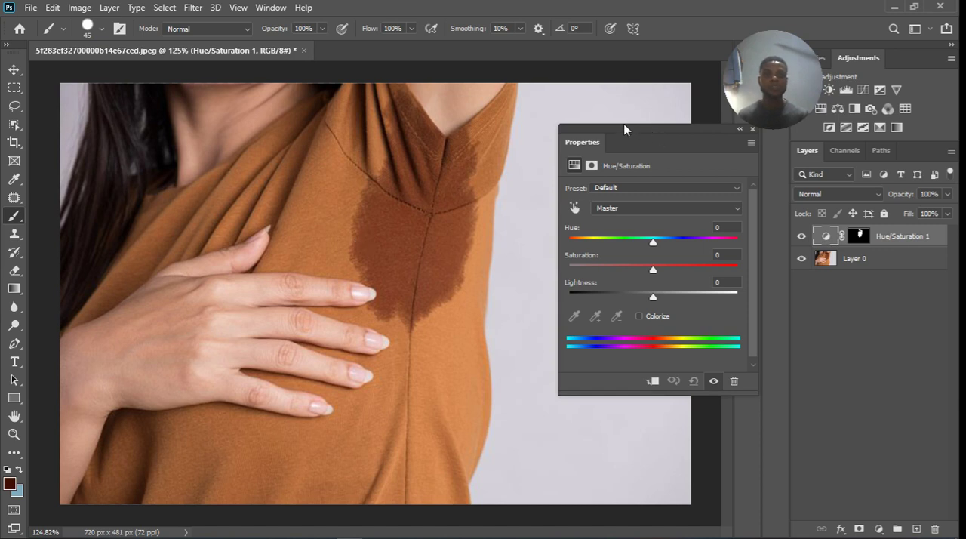
drag(655, 131, 632, 132)
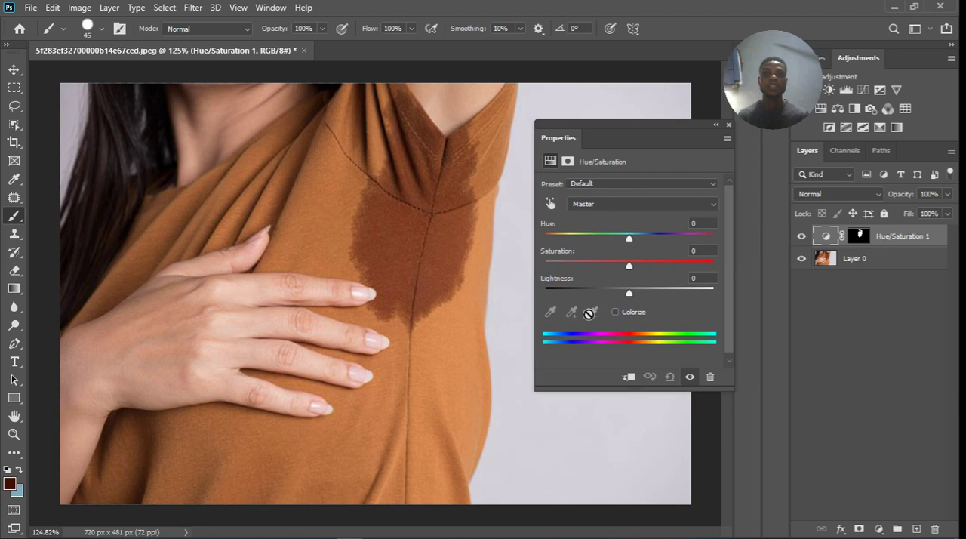
drag(630, 292, 650, 293)
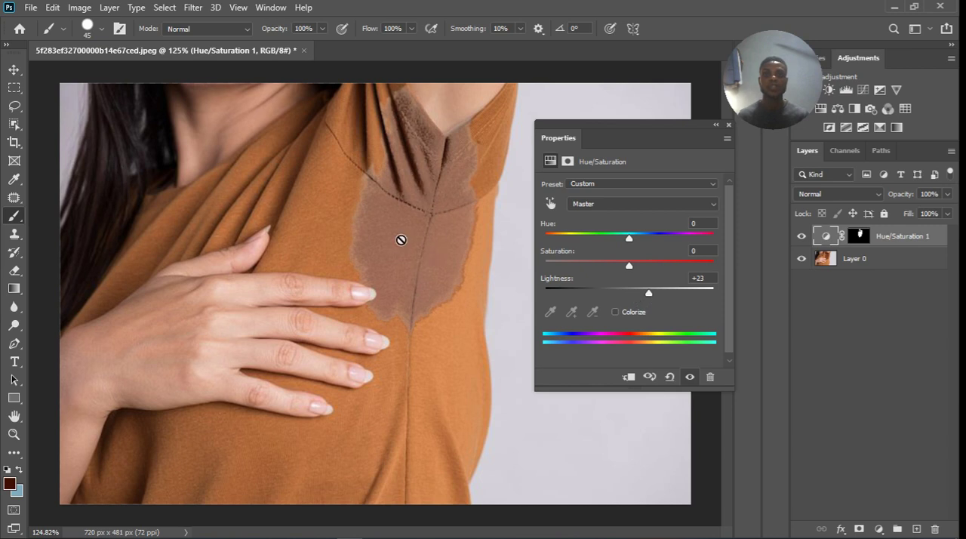
drag(647, 293, 645, 294)
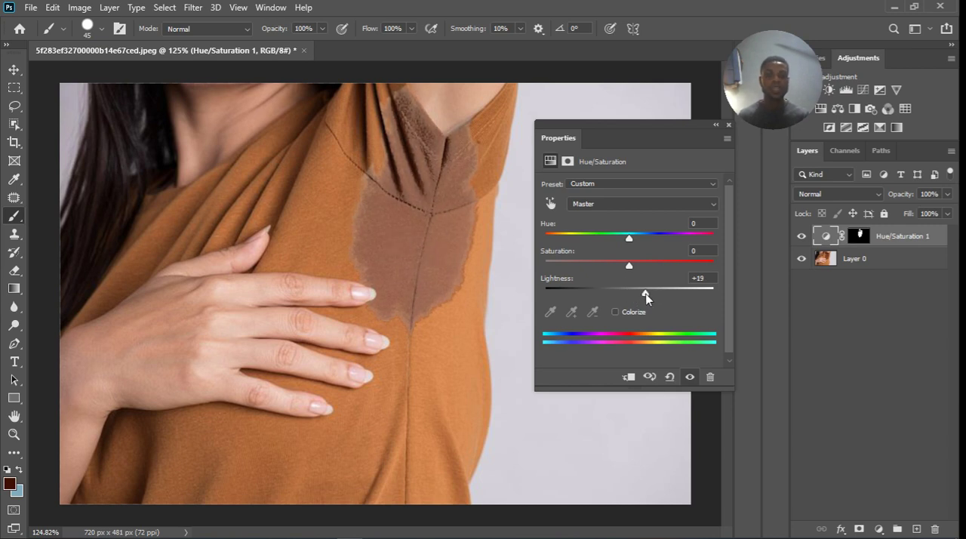
drag(646, 297, 654, 295)
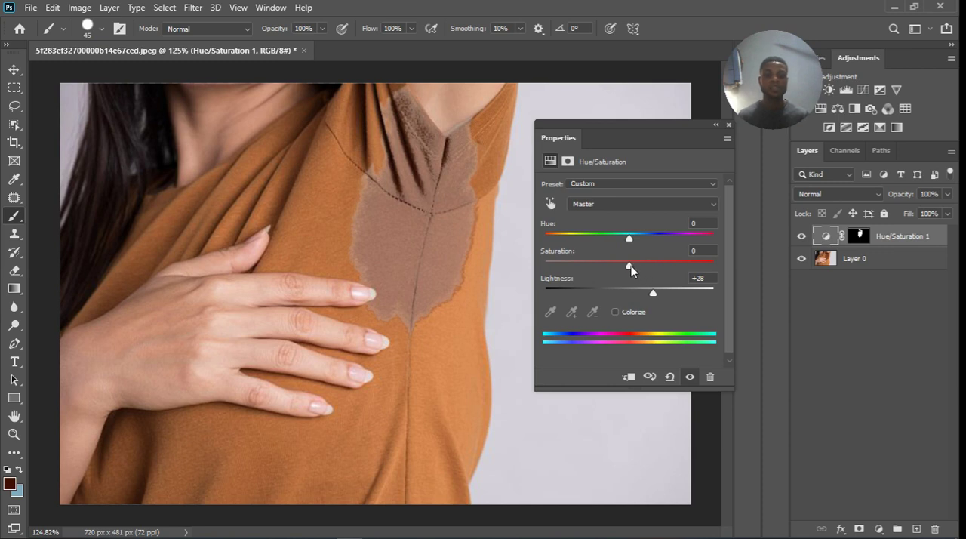
Set the adjustment's Saturation to +50 and Hue to +6, and close its properties.
drag(629, 266, 669, 264)
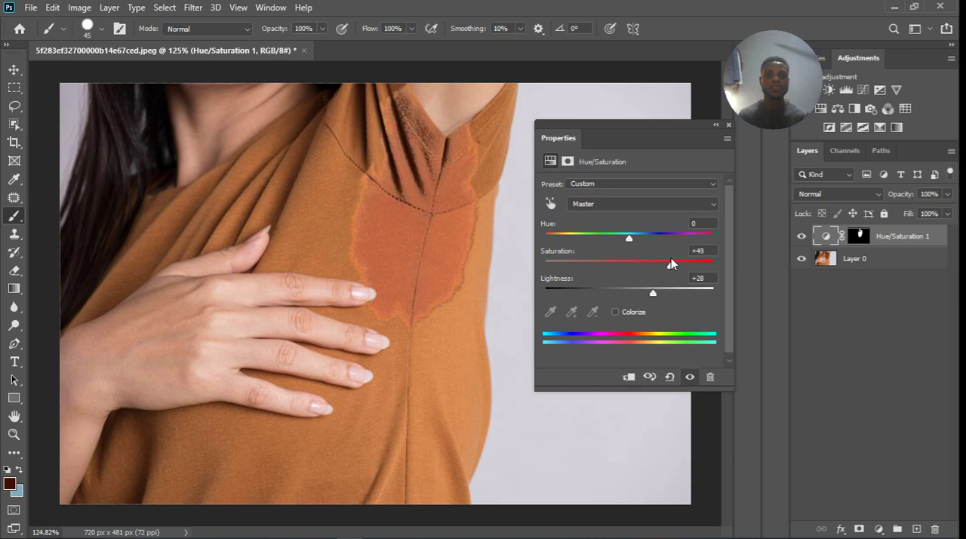
drag(671, 263, 672, 262)
drag(629, 236, 636, 239)
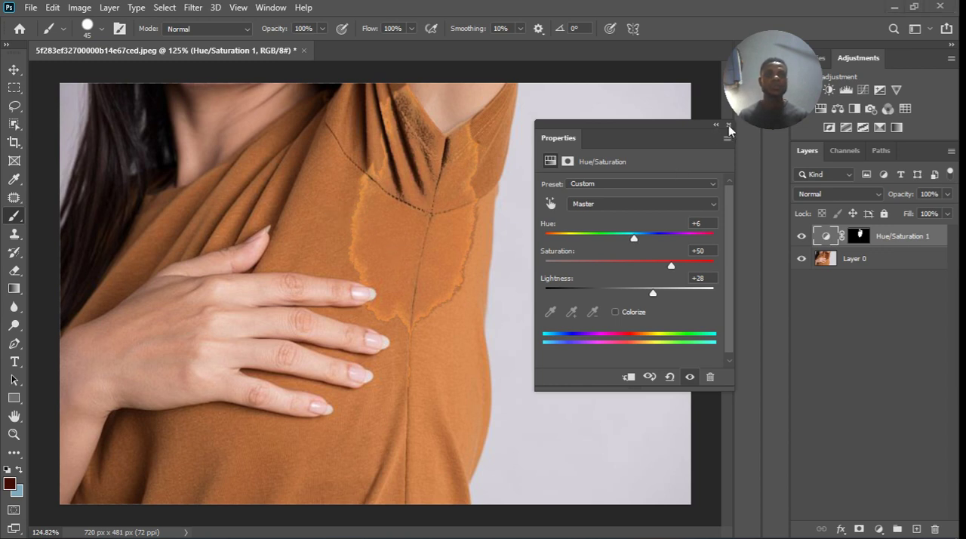
drag(685, 129, 667, 134)
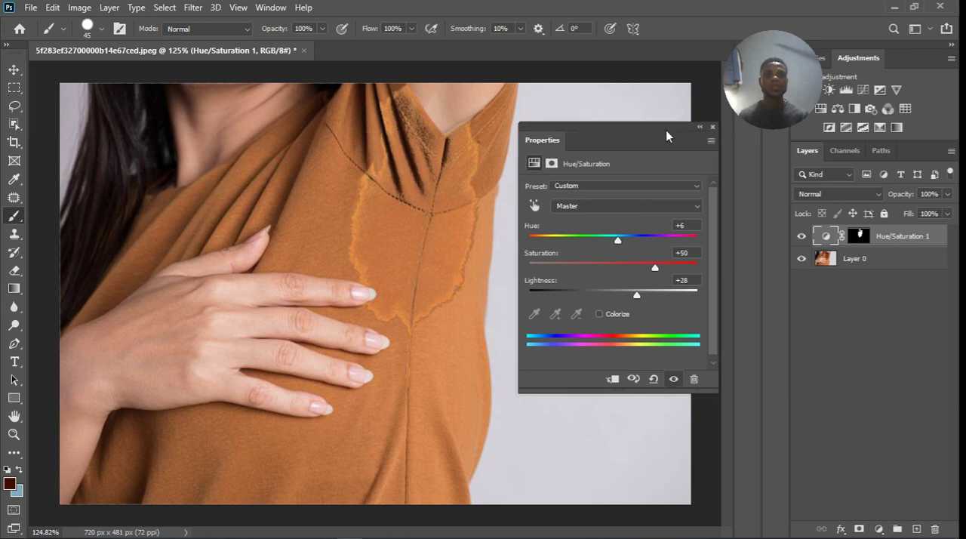
click(711, 127)
Open the Hue/Saturation 1 layer's blending options and split the Underlying Layer's black Blend If slider to 0 / 72.
scroll(425, 181, up, 3)
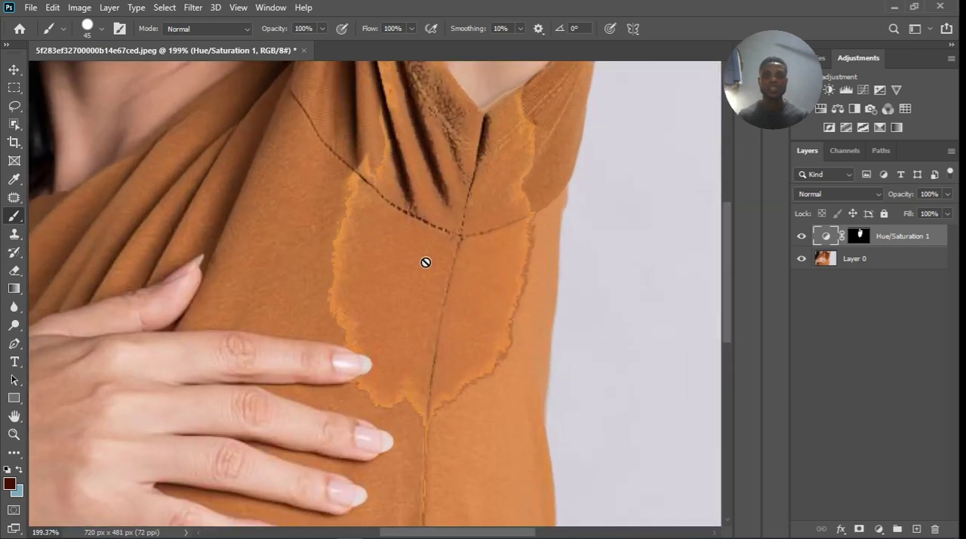
scroll(436, 188, down, 3)
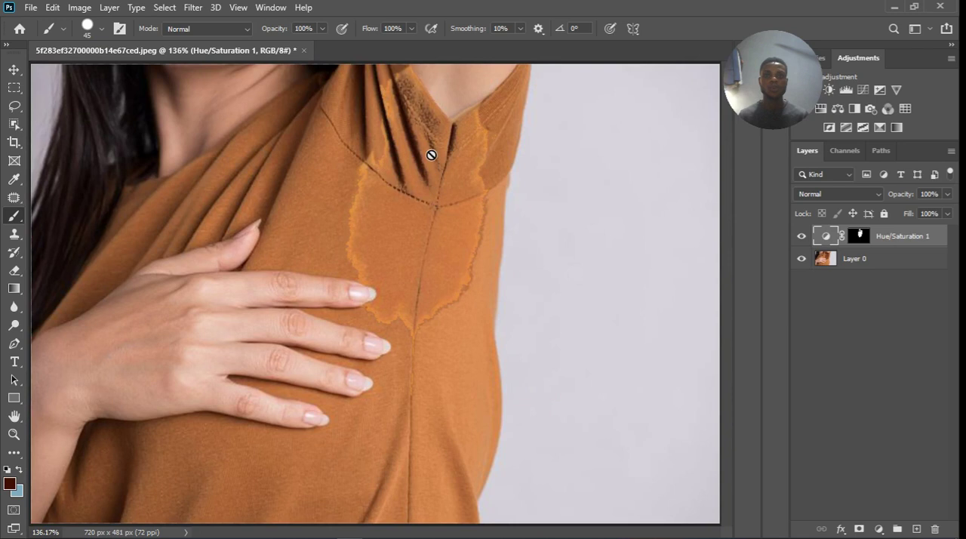
scroll(431, 151, up, 3)
scroll(453, 189, down, 1)
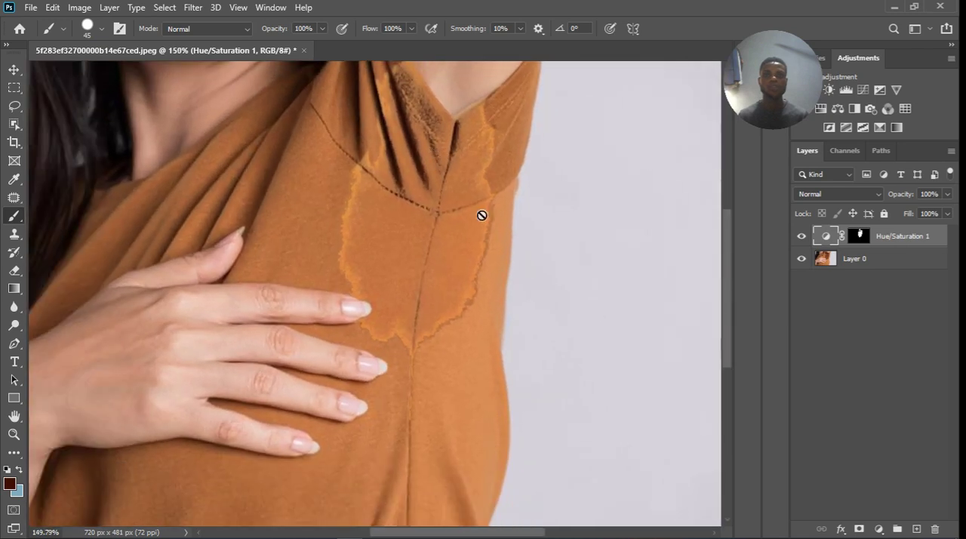
double_click(945, 244)
drag(514, 119, 716, 163)
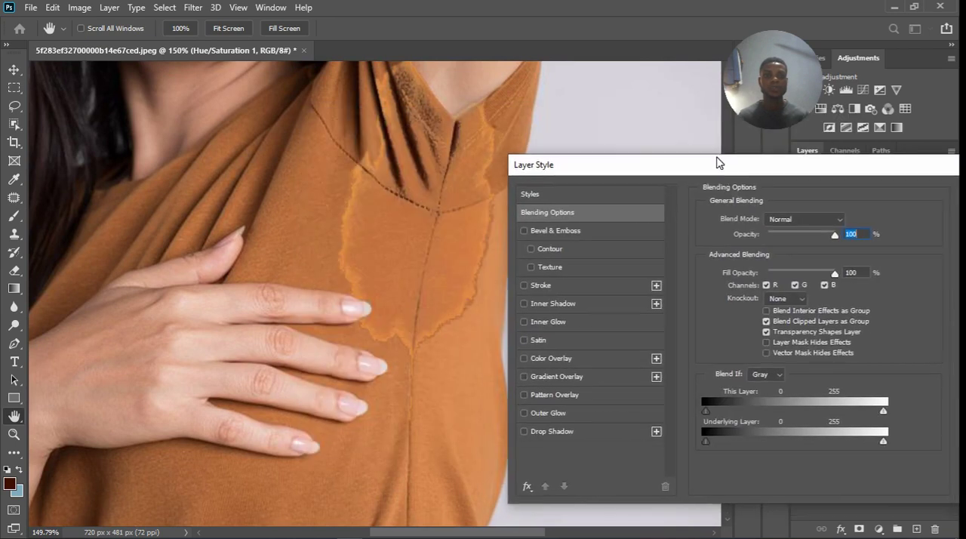
alt+click(706, 439)
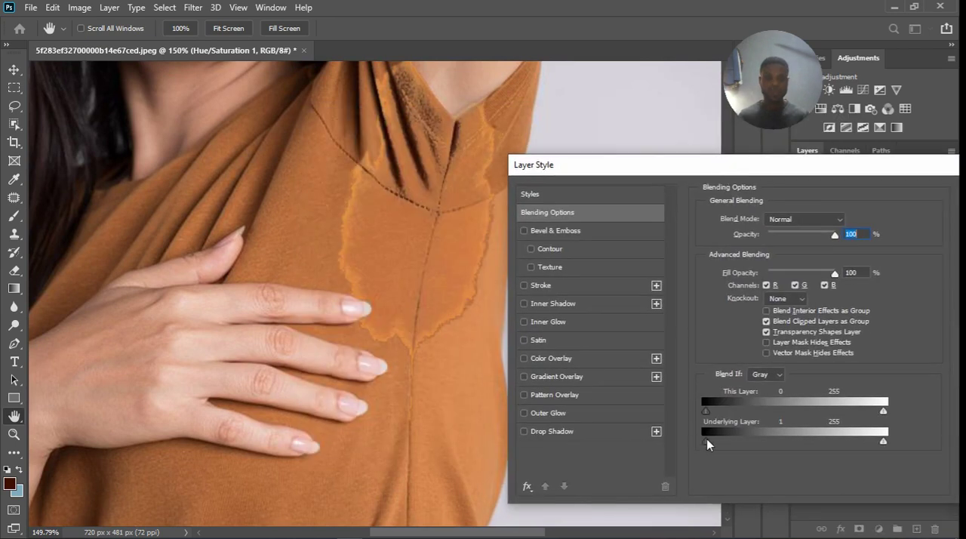
drag(706, 440, 753, 434)
drag(754, 435, 757, 436)
Split the Underlying Layer's white Blend If slider to 106 / 145, apply the layer style, and compare the photo with the adjustment hidden and shown.
drag(883, 440, 870, 439)
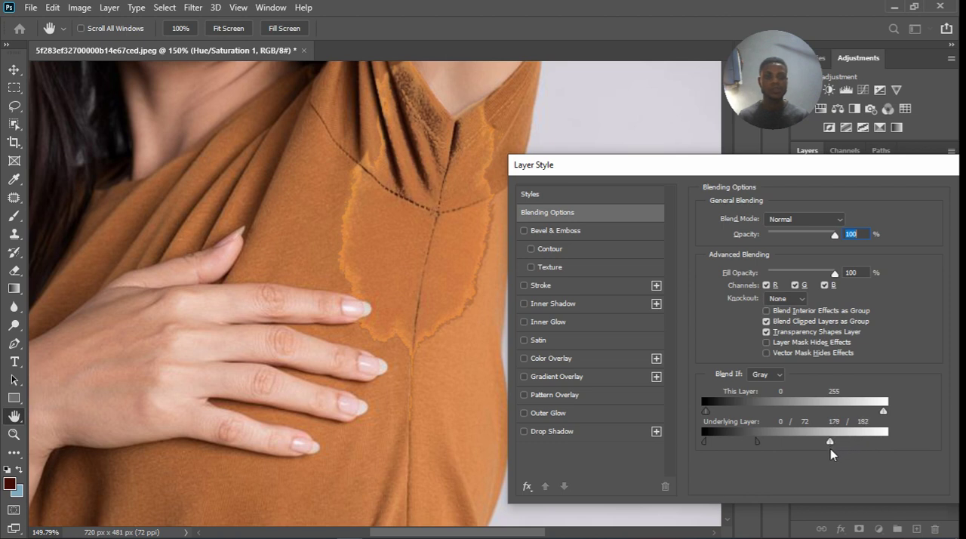
drag(826, 448, 823, 443)
drag(806, 444, 794, 449)
drag(812, 443, 809, 444)
drag(861, 167, 633, 222)
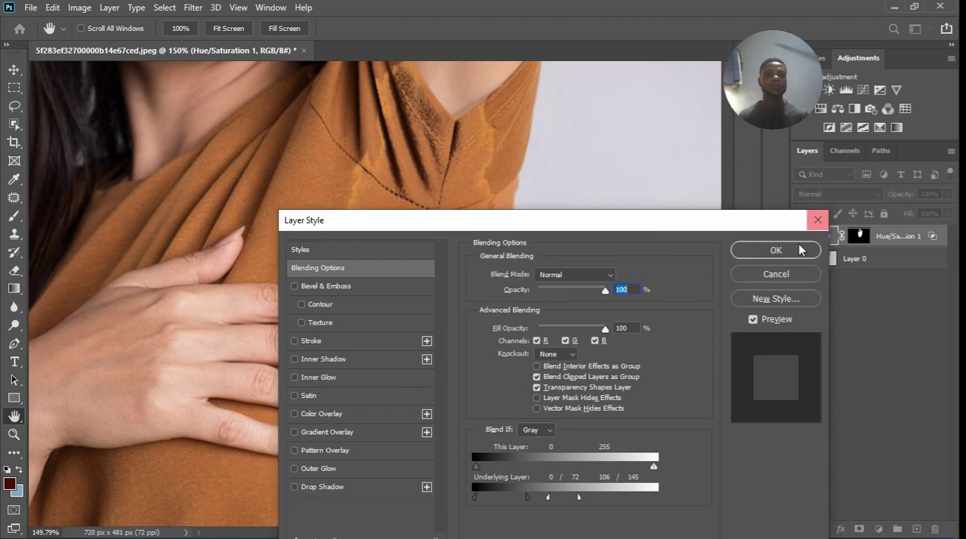
click(787, 252)
click(808, 239)
click(803, 237)
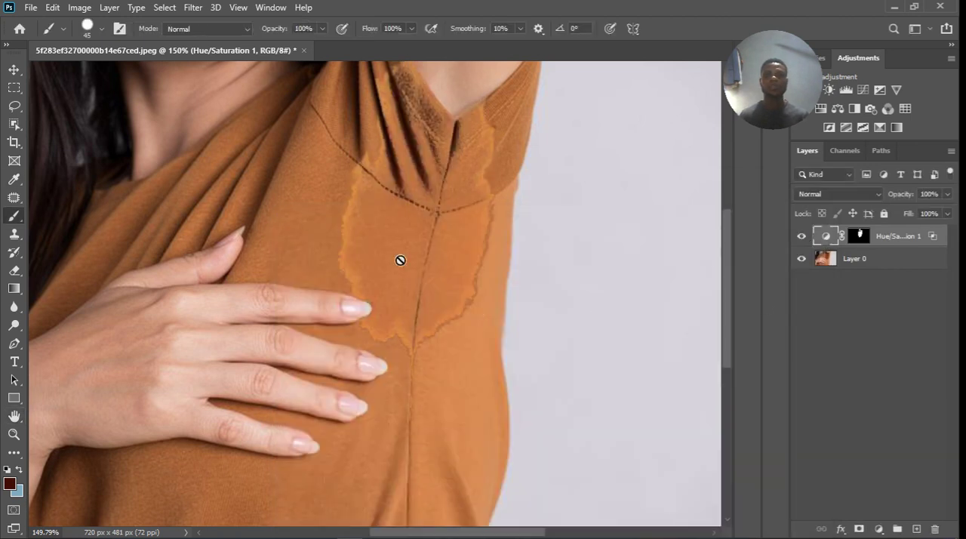
Stamp all visible layers into a new layer on top and duplicate that layer twice.
scroll(408, 274, down, 4)
scroll(429, 286, up, 2)
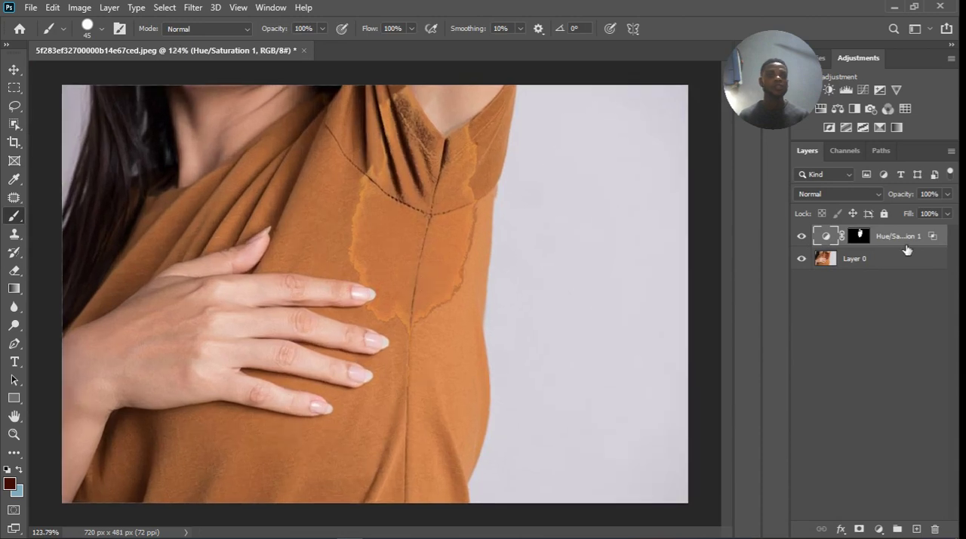
key(ctrl+shift+alt+e)
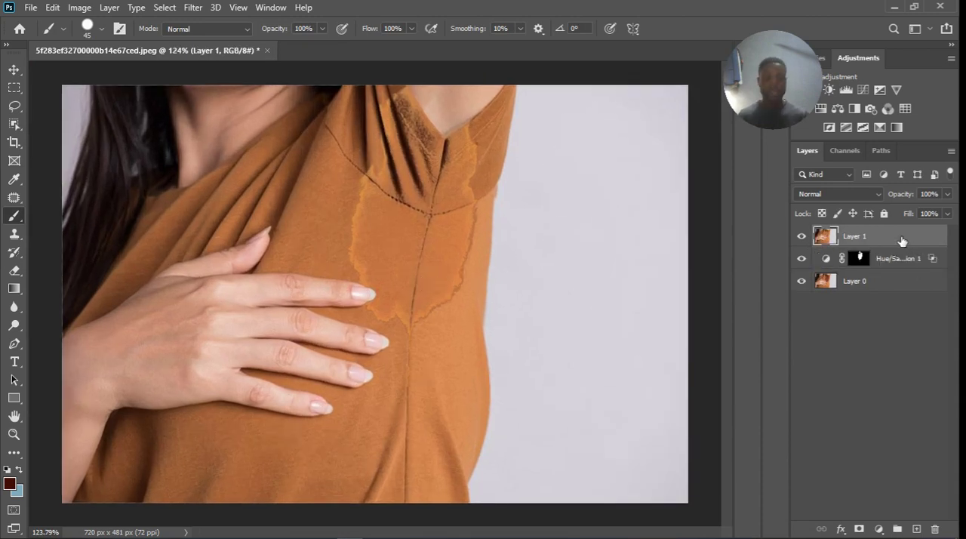
key(ctrl+j)
key(ctrl+j)
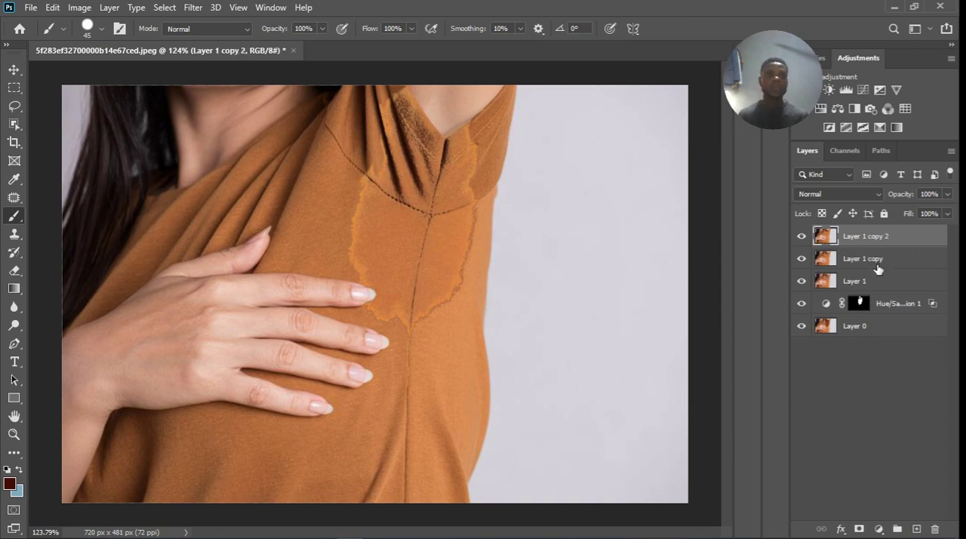
Rename the lower duplicate layer "color" and the upper one "texture".
click(878, 268)
double_click(876, 267)
text(color)
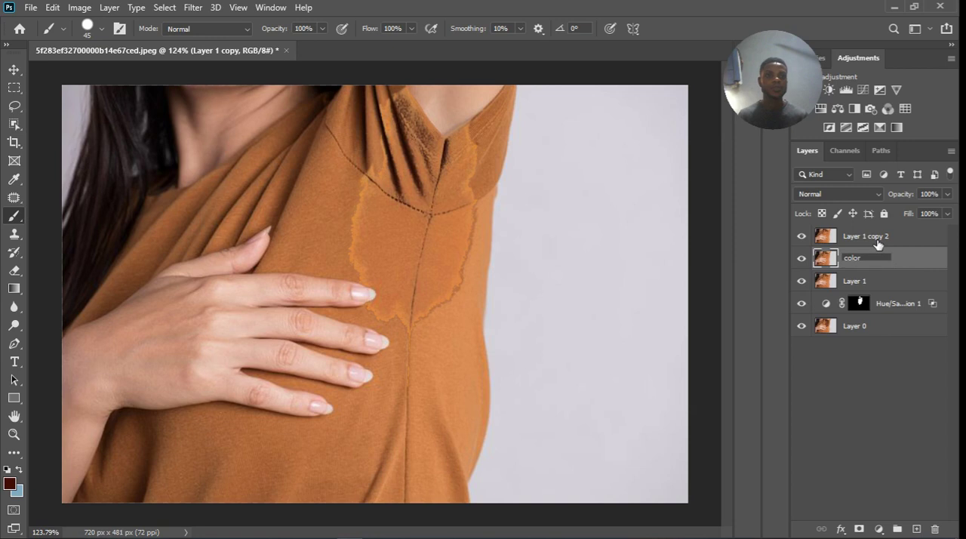
double_click(871, 236)
text(text)
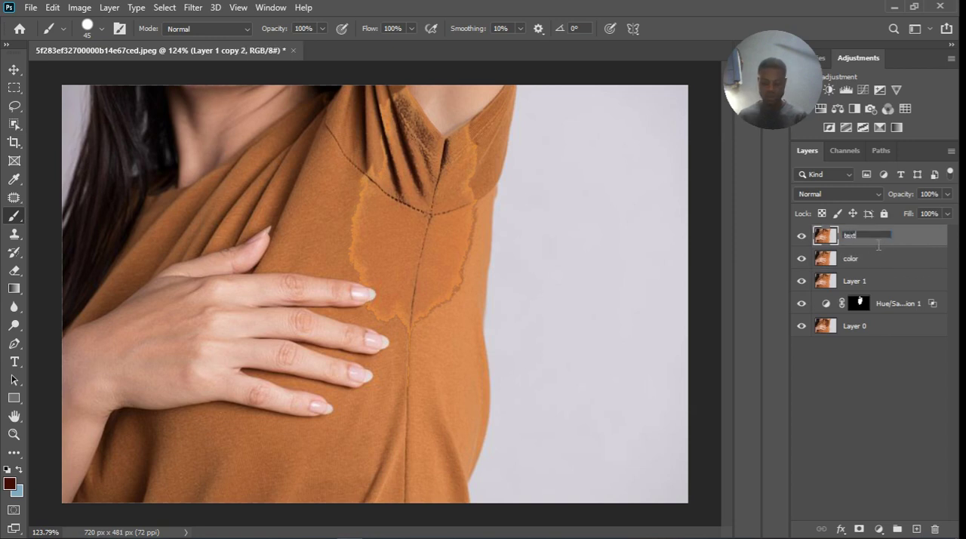
text(ure)
key(Return)
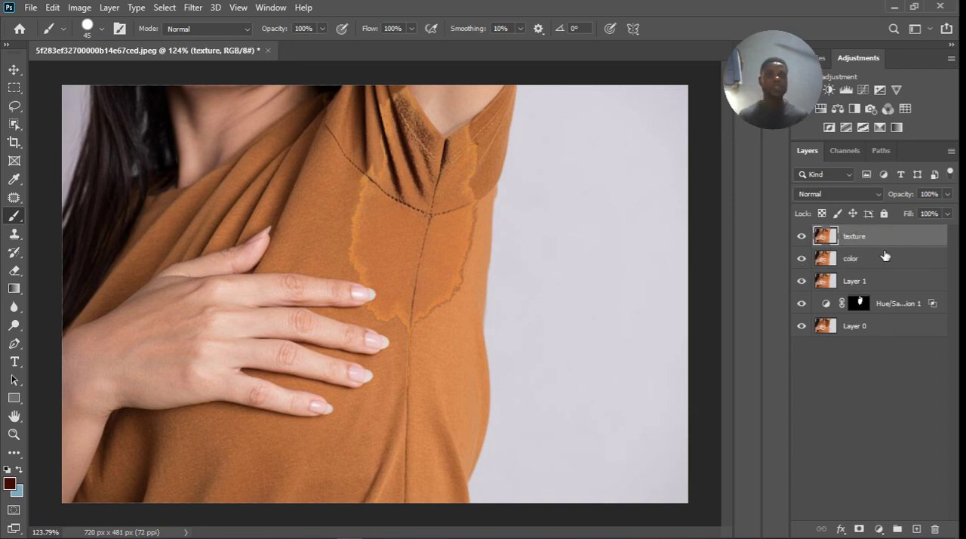
Hide the texture layer, apply a Gaussian Blur to the color layer that softens the fabric detail, and show the texture layer again.
click(889, 264)
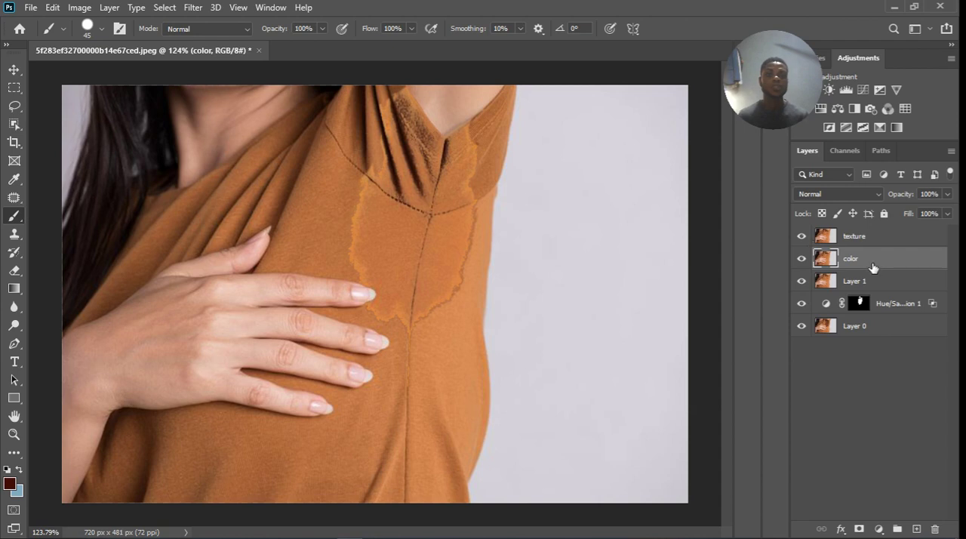
click(801, 236)
click(192, 8)
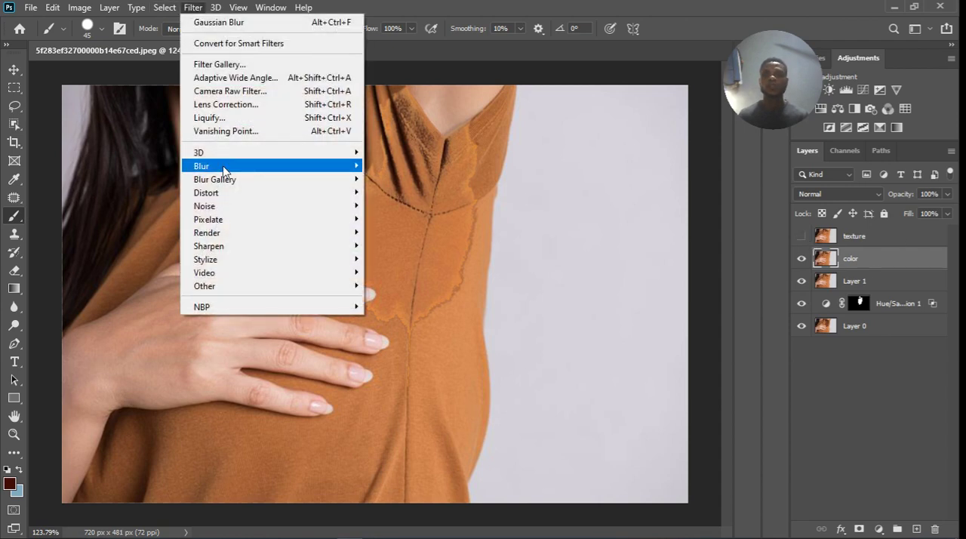
mouse_move(228, 168)
click(400, 219)
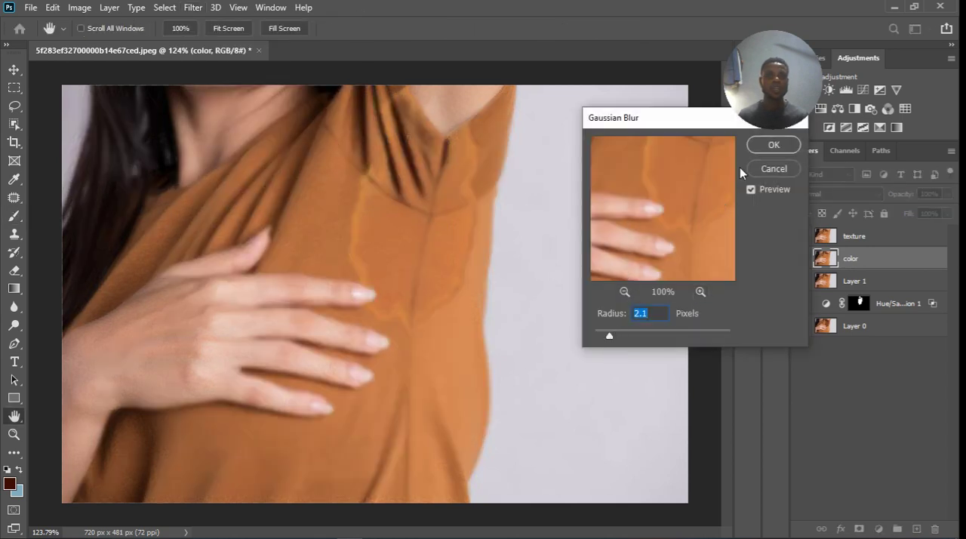
drag(608, 335, 613, 339)
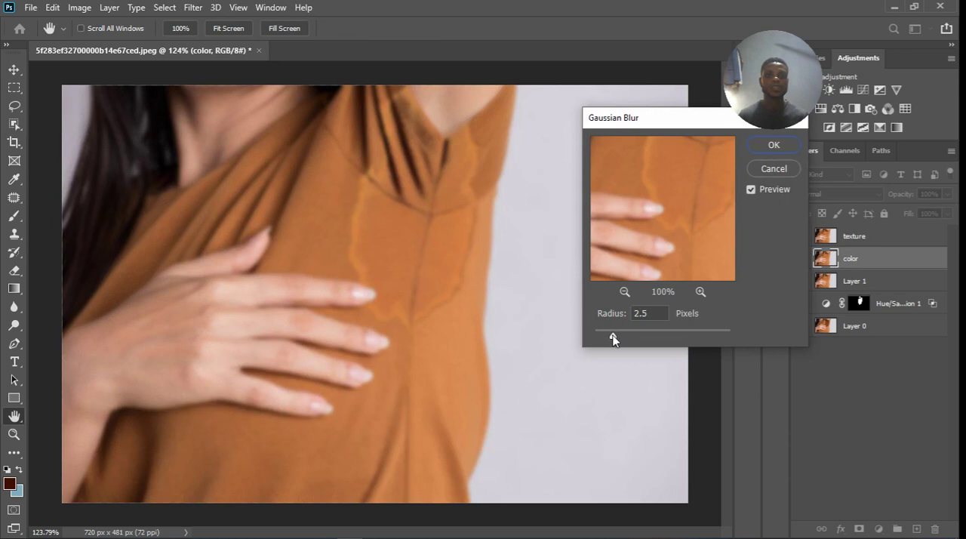
click(773, 144)
click(801, 235)
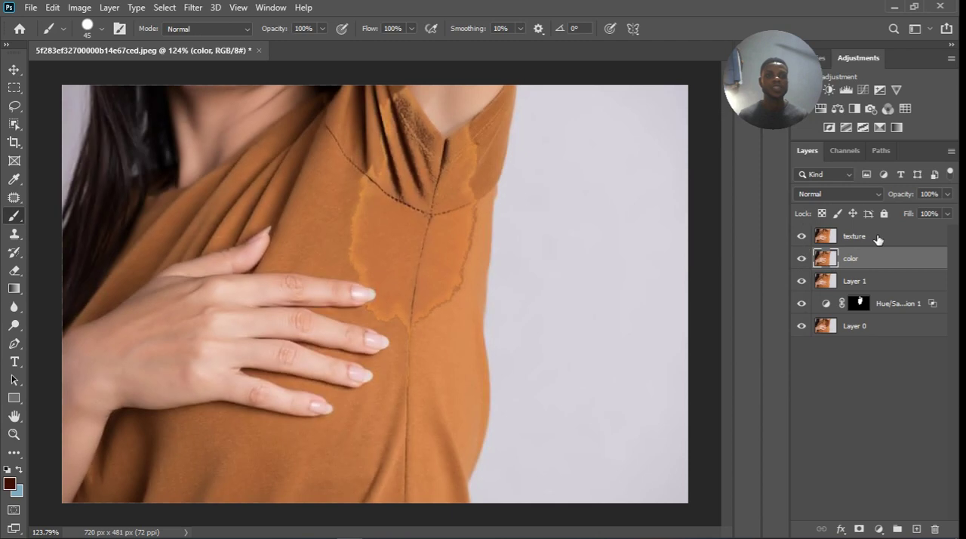
Apply the color layer to the texture layer with Subtract blending, scale 2 and offset 128, and set the texture layer to Linear Light.
click(873, 240)
click(80, 7)
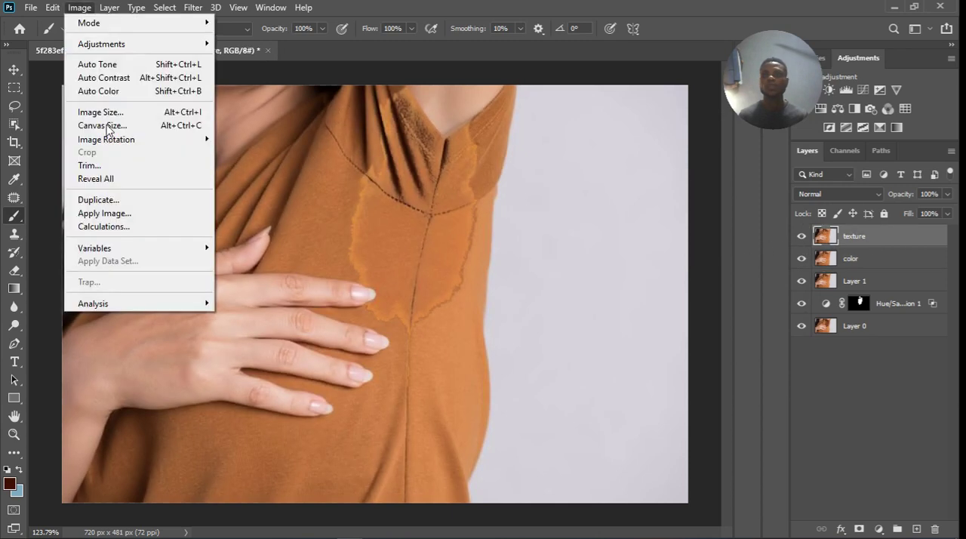
click(132, 212)
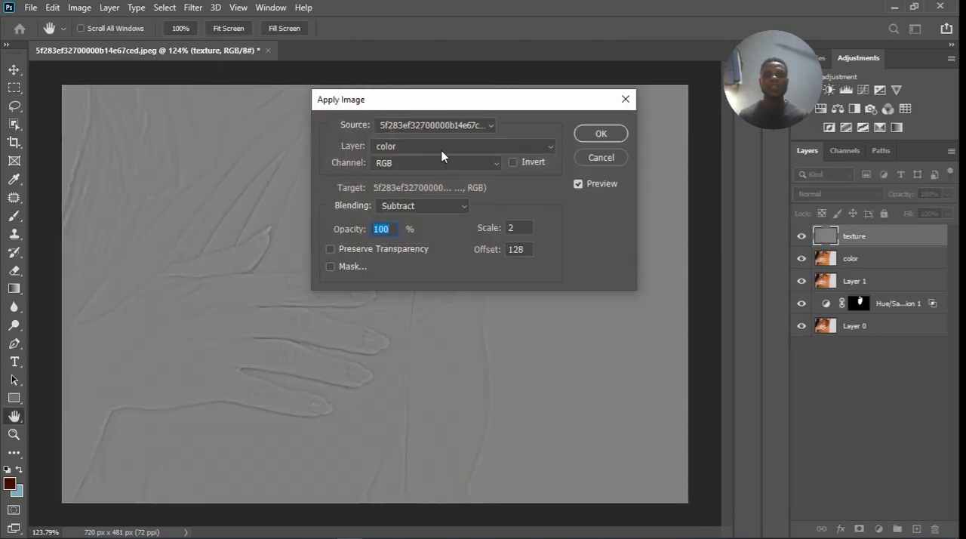
click(441, 151)
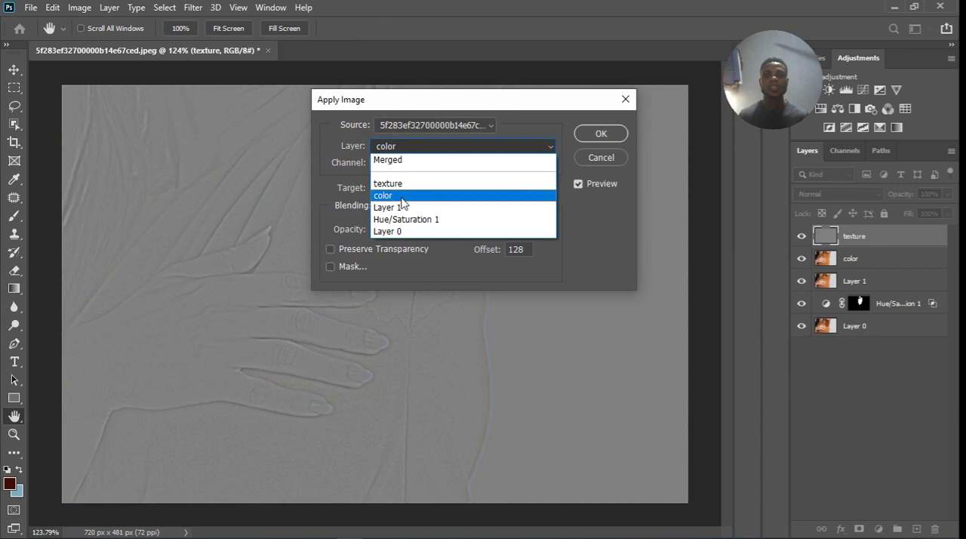
click(445, 195)
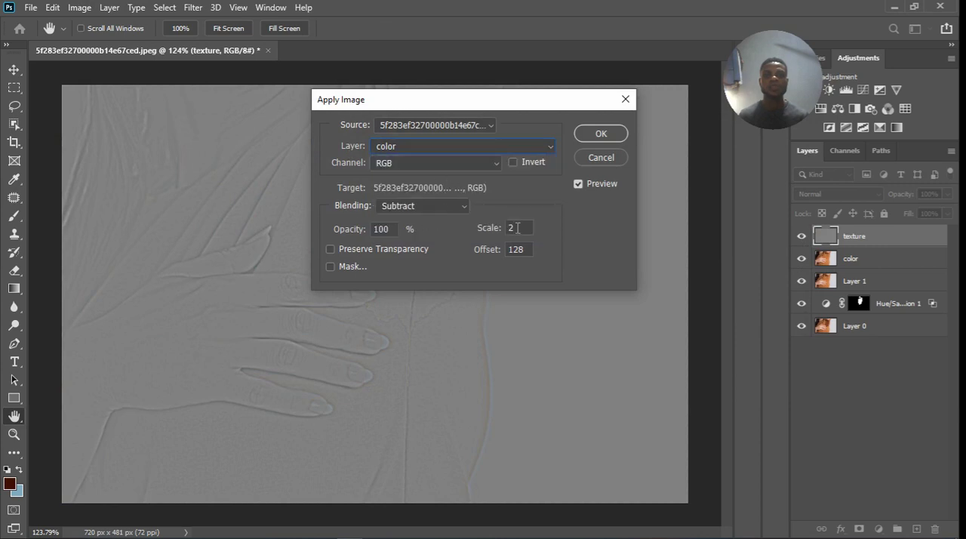
click(600, 134)
key(b)
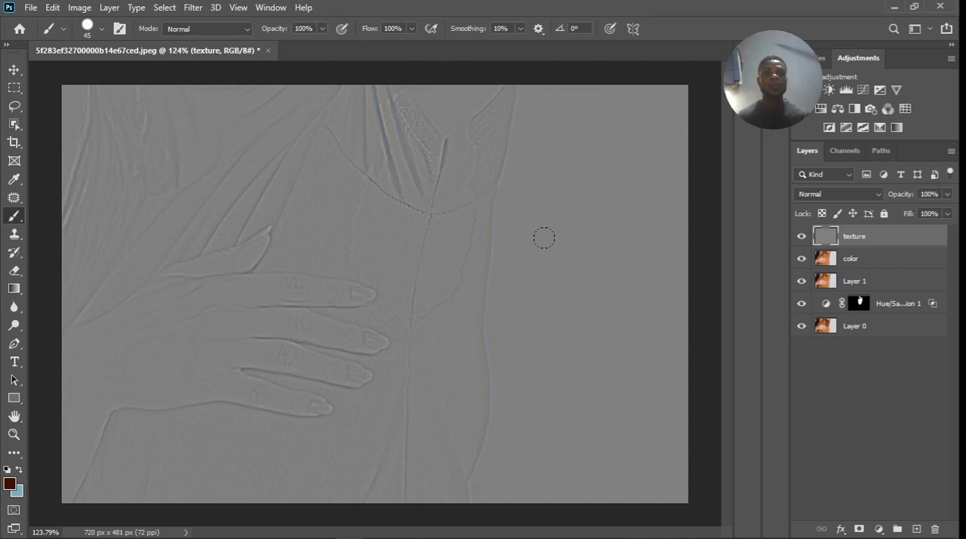
click(862, 193)
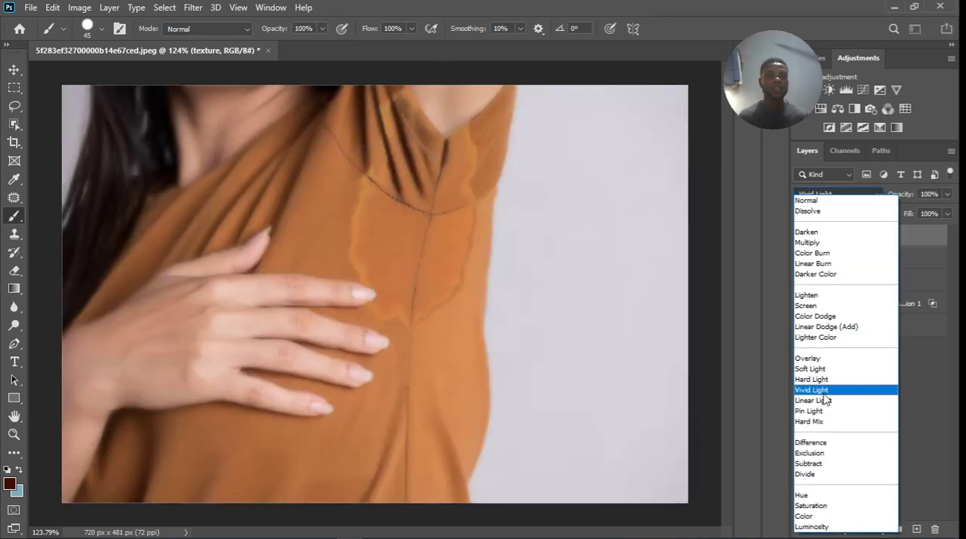
click(823, 400)
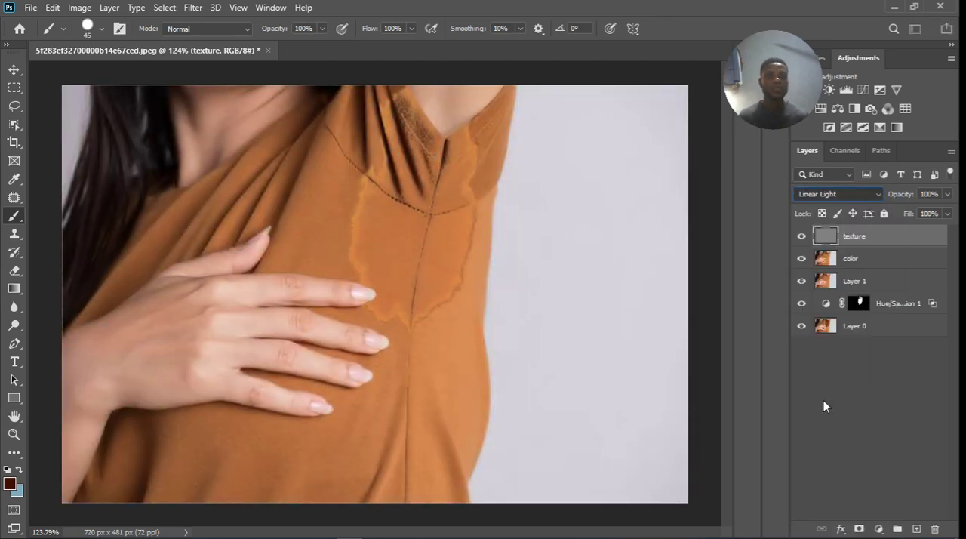
Blend the color transitions around the stain's outline on the color layer using the Mixer Brush at size 20.
click(880, 264)
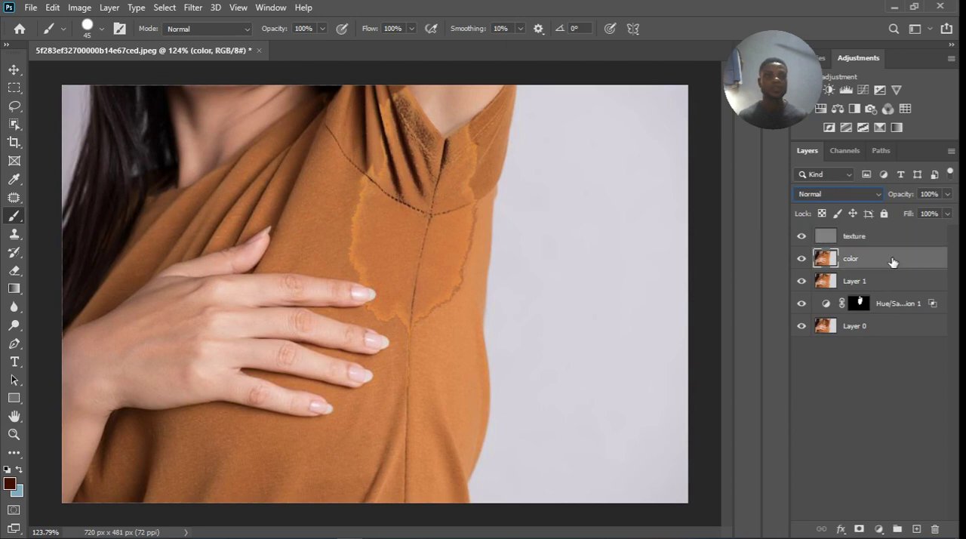
click(13, 234)
click(16, 219)
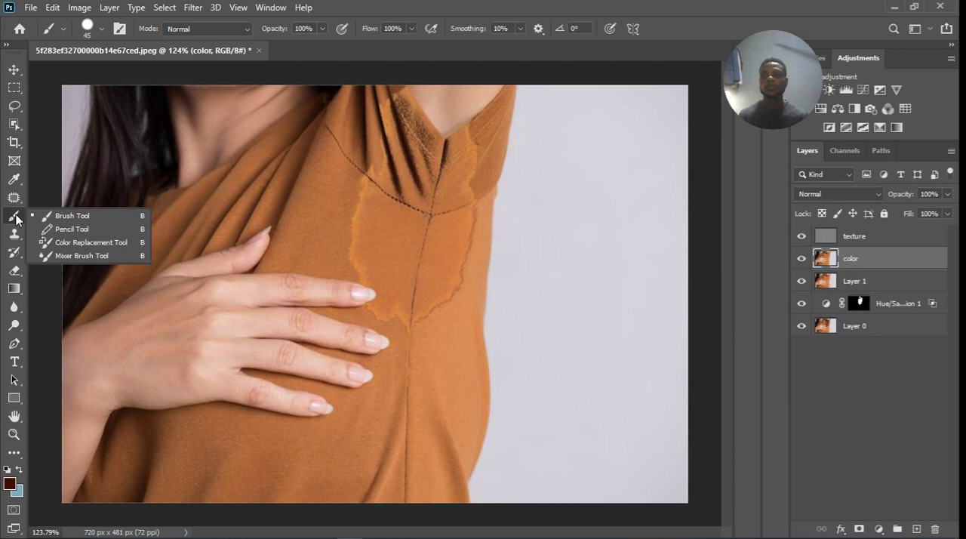
click(72, 255)
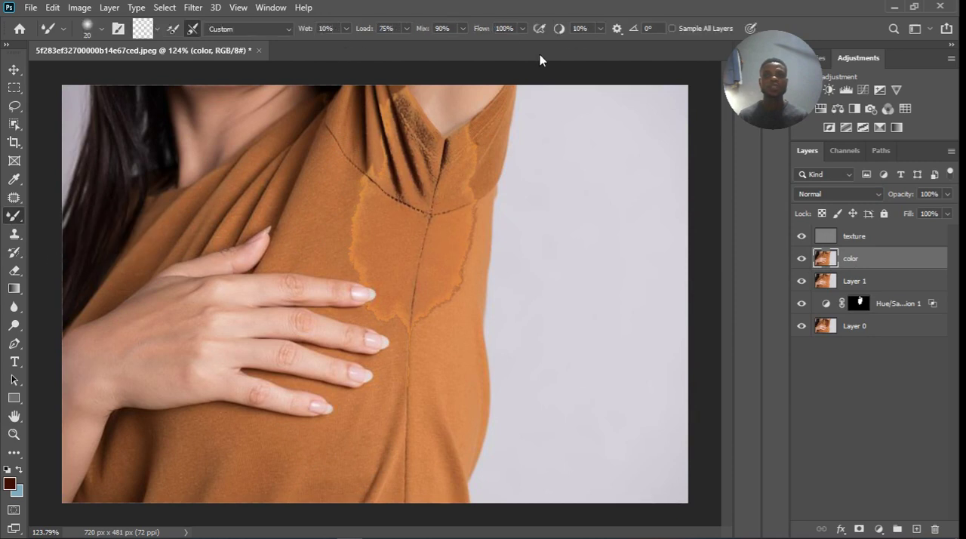
key(bracketright)
key(bracketright)
key(bracketright)
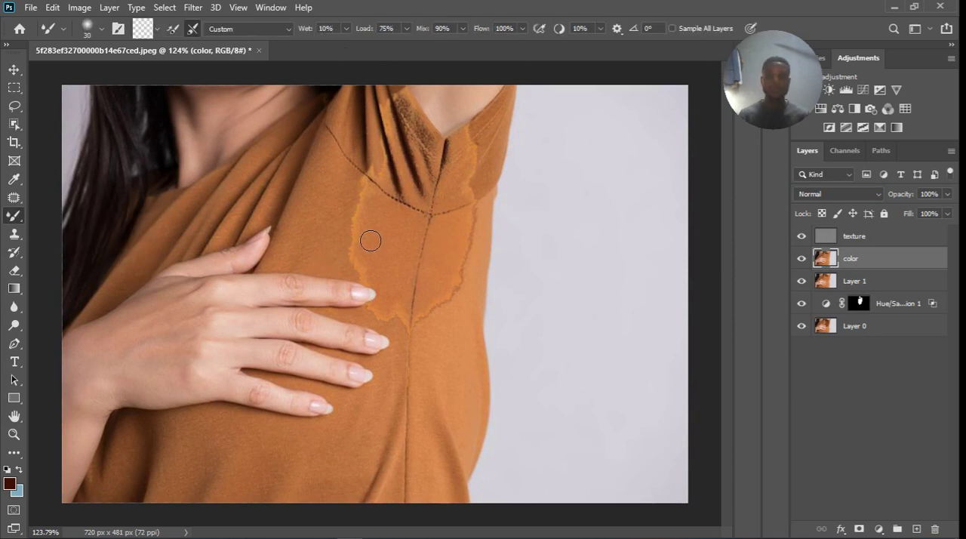
scroll(371, 221, up, 7)
key(bracketleft)
key(bracketleft)
key(bracketleft)
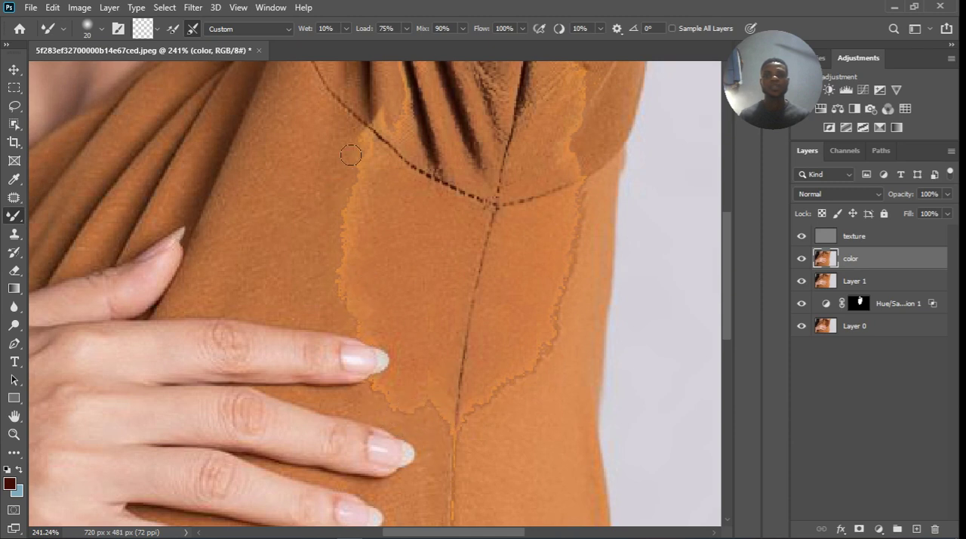
scroll(392, 193, down, 2)
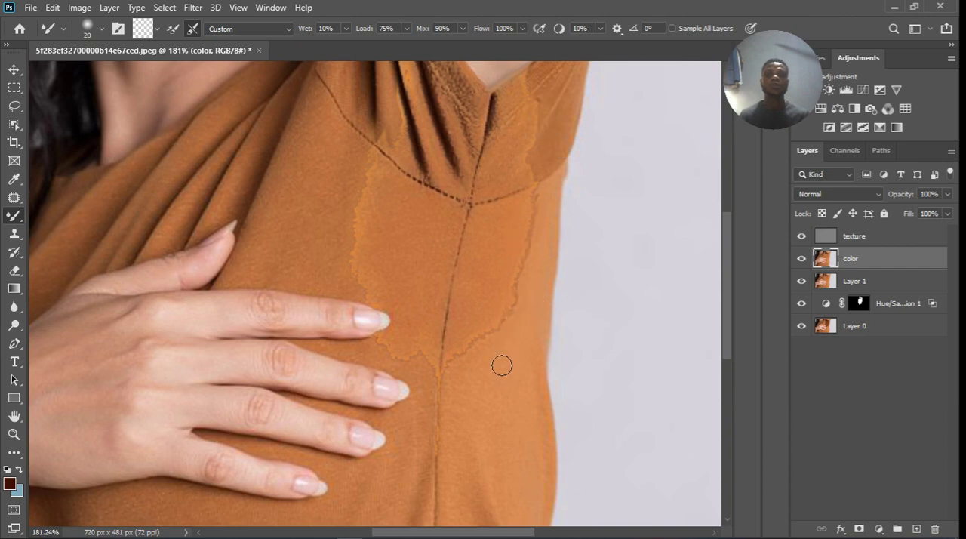
Clone clean fabric texture over the stain's jagged left edge on the texture layer, using the Clone Stamp at size 15.
click(864, 243)
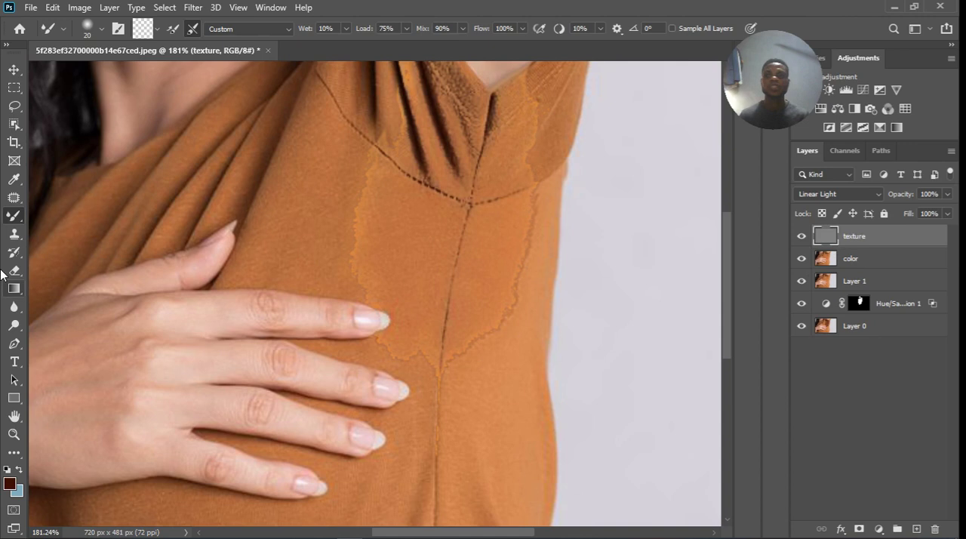
click(14, 234)
scroll(363, 228, up, 5)
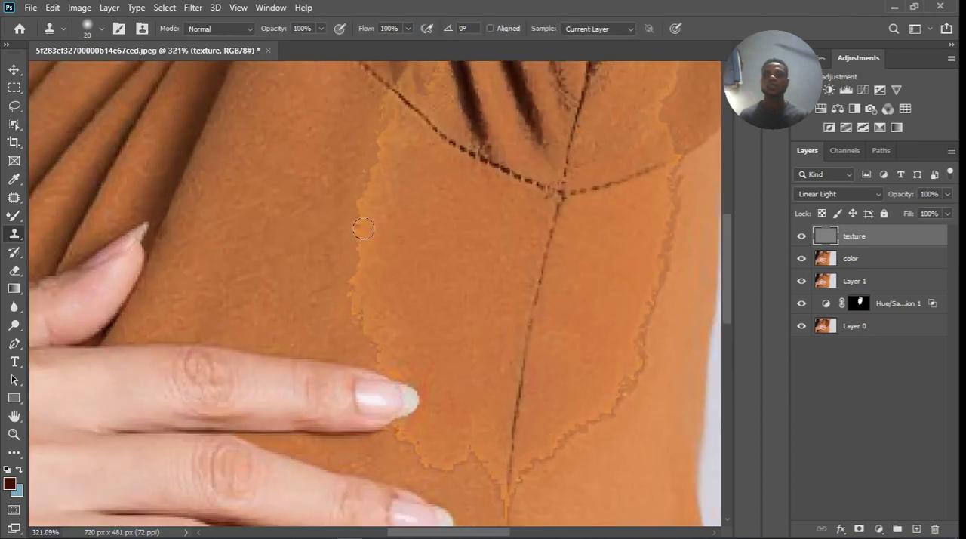
scroll(363, 228, up, 1)
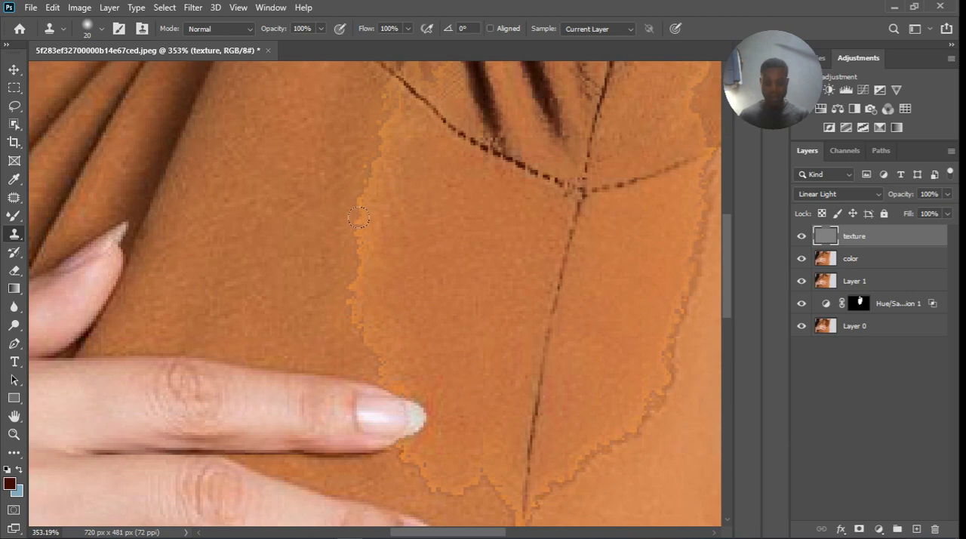
key(bracketleft)
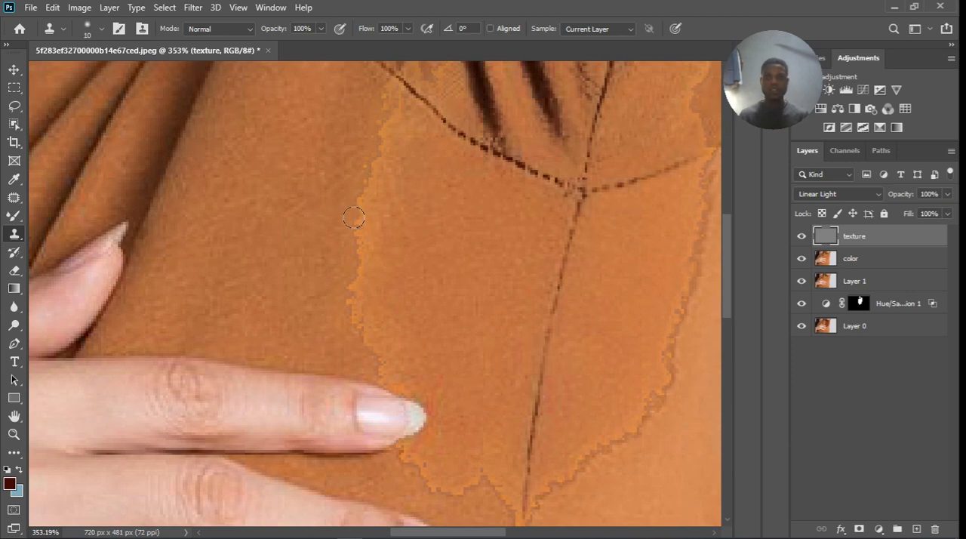
alt+click(341, 213)
click(369, 208)
click(381, 184)
click(387, 173)
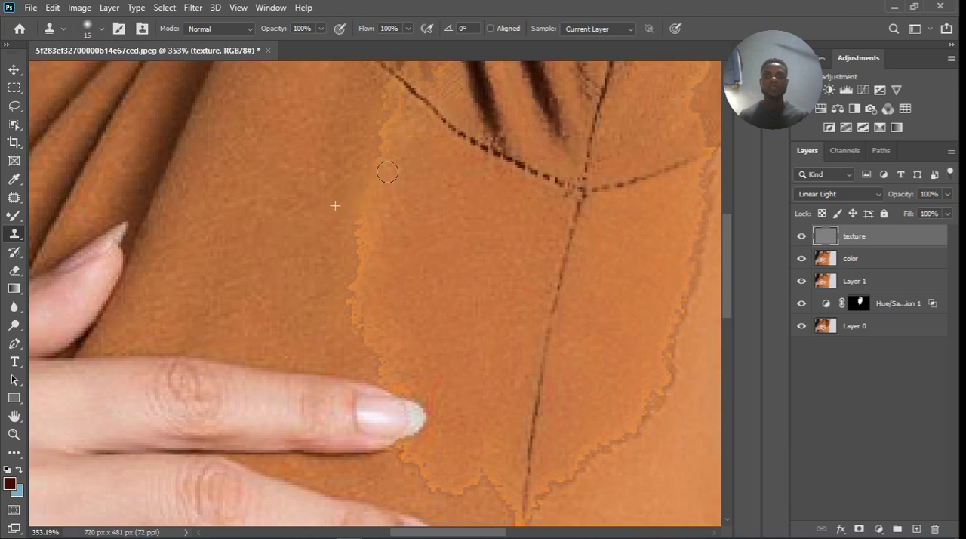
click(396, 154)
drag(377, 221, 370, 260)
click(370, 279)
alt+click(332, 274)
click(356, 290)
click(366, 316)
drag(366, 317, 380, 350)
Clone clean fabric texture over the stain's lower edge and its right edge up to the sleeve seam.
scroll(290, 285, down, 2)
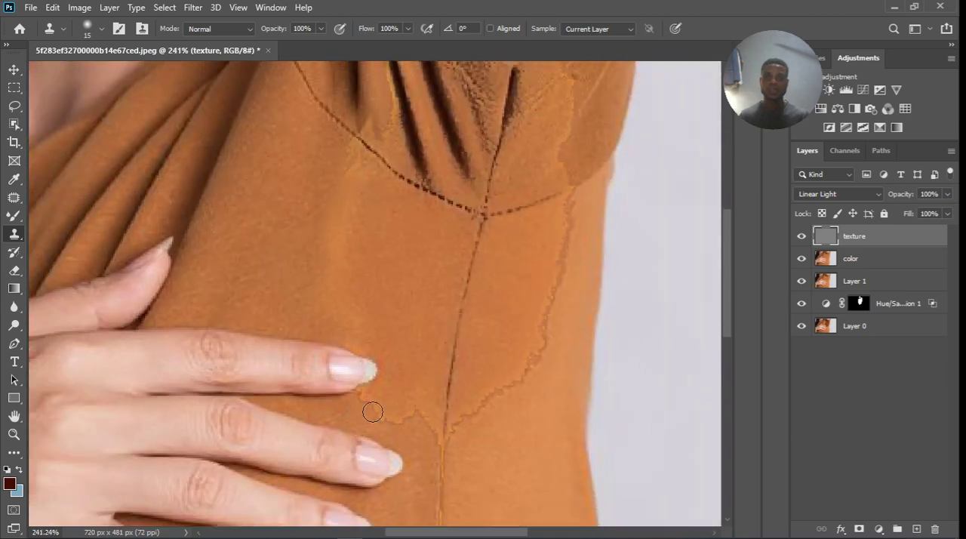
mouse_move(384, 412)
mouse_down()
mouse_move(405, 444)
mouse_move(408, 427)
mouse_move(422, 425)
mouse_move(469, 455)
mouse_move(471, 422)
mouse_move(533, 387)
mouse_move(559, 331)
mouse_move(538, 351)
mouse_up()
alt+click(398, 436)
alt+click(483, 453)
click(457, 443)
alt+click(527, 327)
alt+click(558, 340)
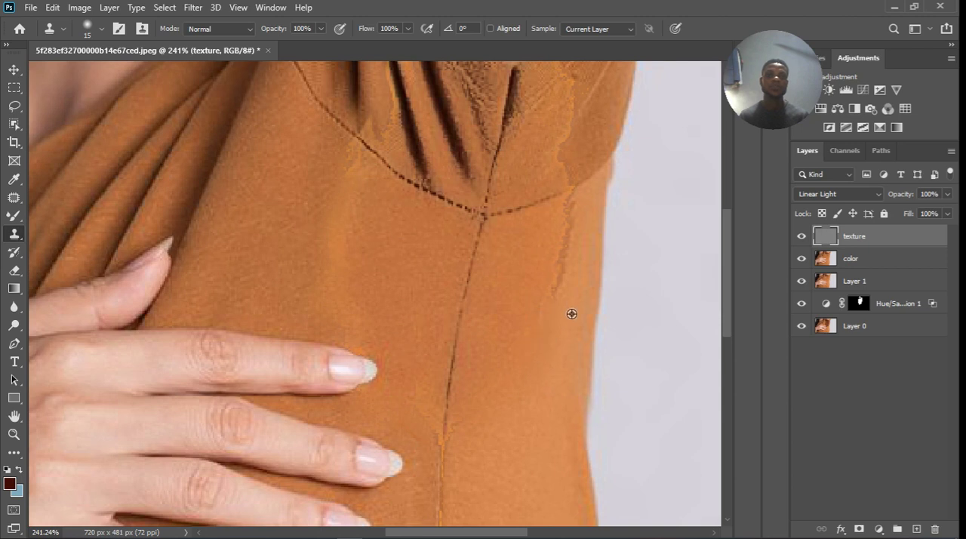
mouse_move(563, 309)
mouse_down()
mouse_move(580, 214)
mouse_move(555, 283)
mouse_up()
alt+click(580, 214)
Clone fabric texture over the stain outline on the sleeve, from above the seam up toward the armpit's right side.
scroll(475, 347, down, 4)
scroll(549, 201, up, 7)
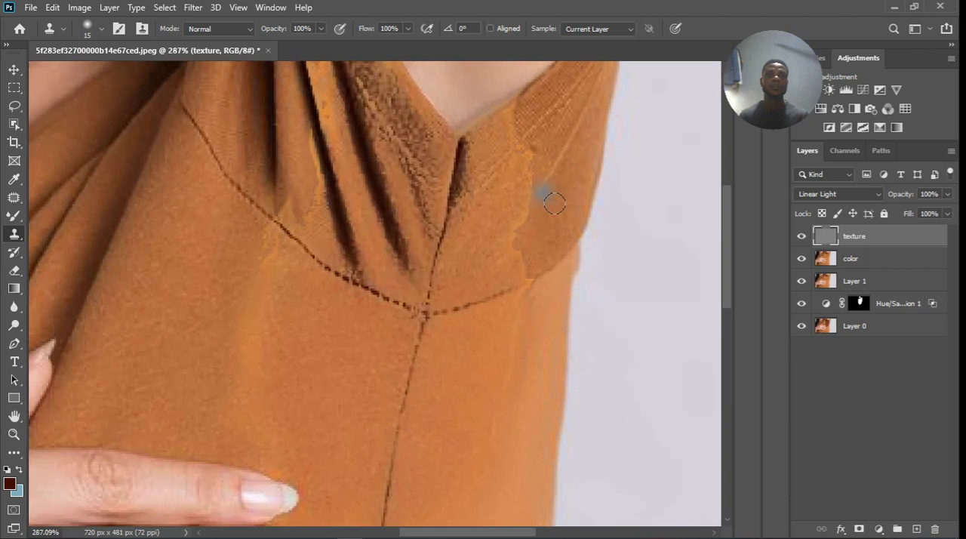
alt+click(547, 264)
drag(521, 278, 535, 234)
click(538, 179)
click(538, 161)
click(518, 137)
click(513, 126)
click(529, 109)
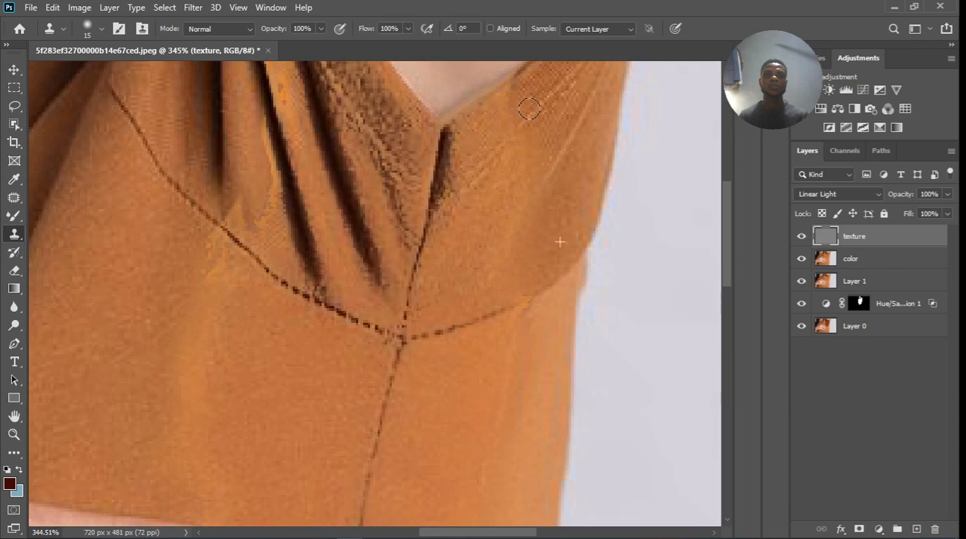
Clone fabric texture over the stain outline beside the left sleeve pleat and just below the stitched seam.
alt+click(253, 165)
click(251, 206)
mouse_move(253, 229)
mouse_down()
mouse_move(276, 209)
mouse_move(269, 137)
mouse_up()
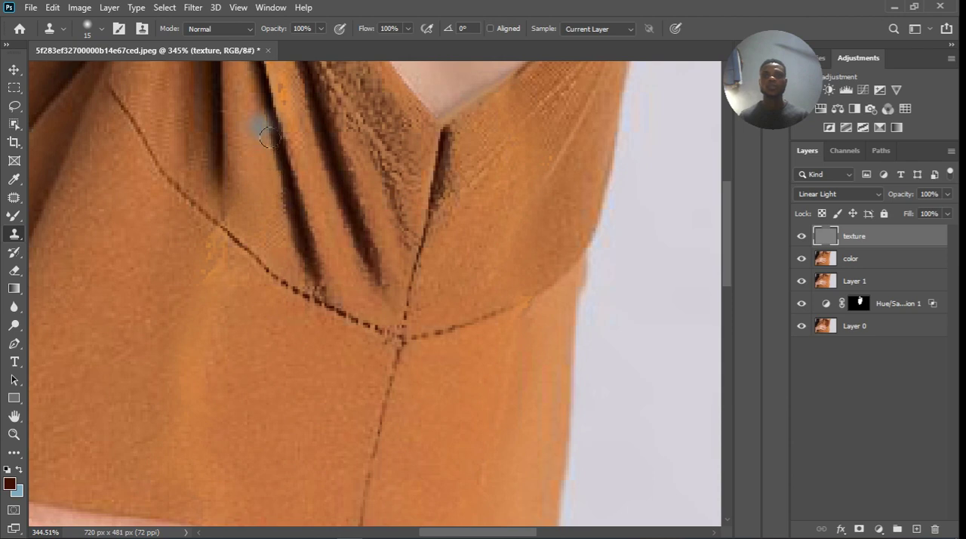
alt+click(188, 266)
drag(211, 260, 218, 289)
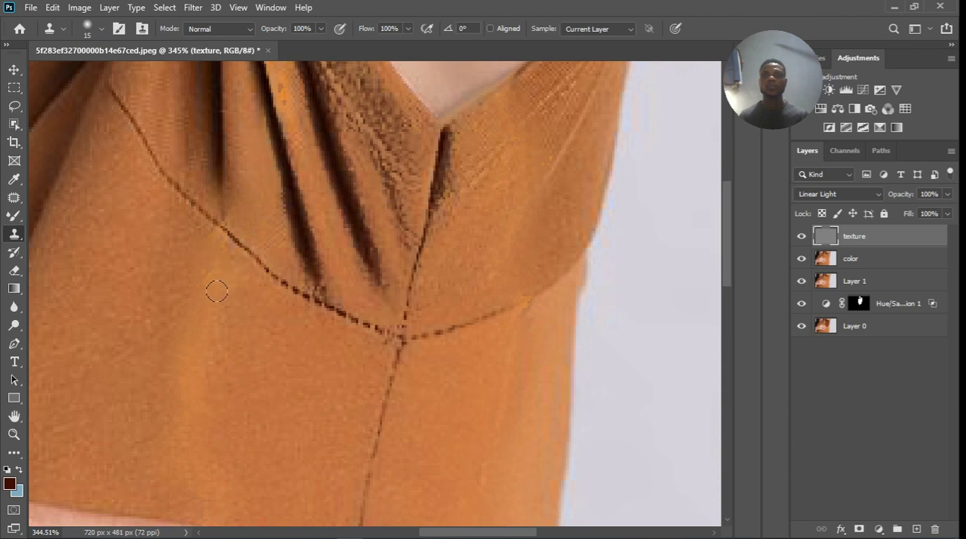
scroll(244, 358, down, 1)
scroll(265, 320, down, 1)
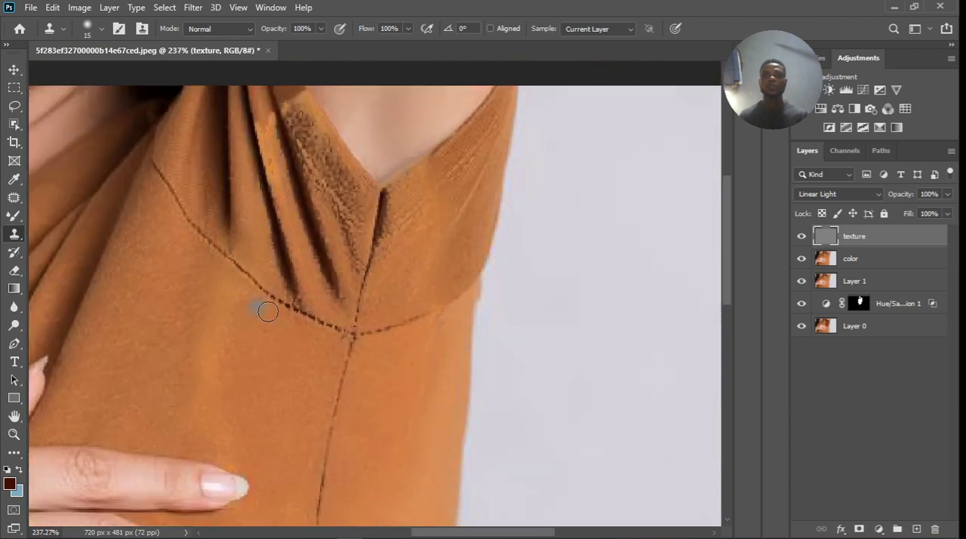
Clone smooth fabric texture over the rough dark patch between the pleats and the armpit edge.
scroll(290, 109, up, 2)
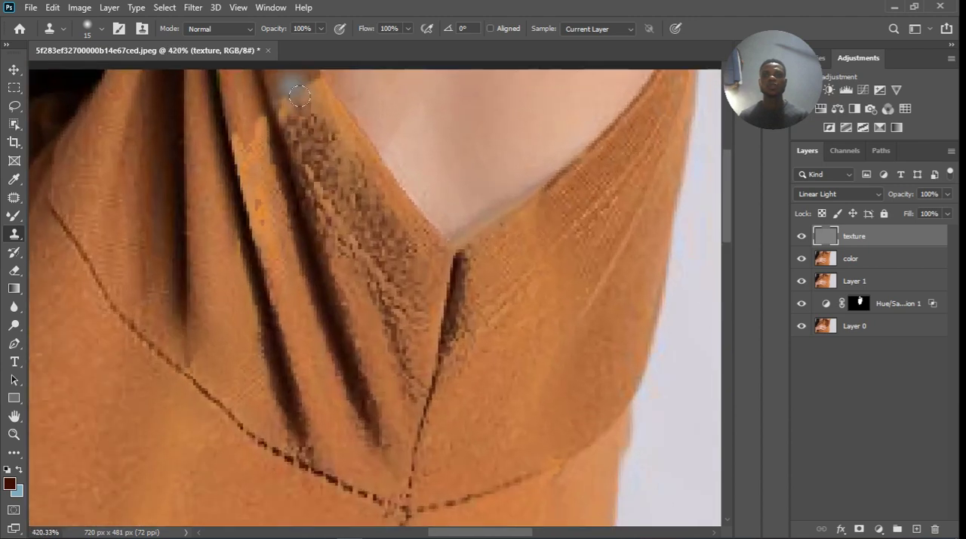
mouse_move(300, 106)
mouse_down()
mouse_move(331, 133)
mouse_move(308, 130)
mouse_move(318, 107)
mouse_move(321, 139)
mouse_move(257, 139)
mouse_move(259, 156)
mouse_move(272, 137)
mouse_move(260, 176)
mouse_move(279, 181)
mouse_move(276, 140)
mouse_move(293, 178)
mouse_up()
alt+click(271, 114)
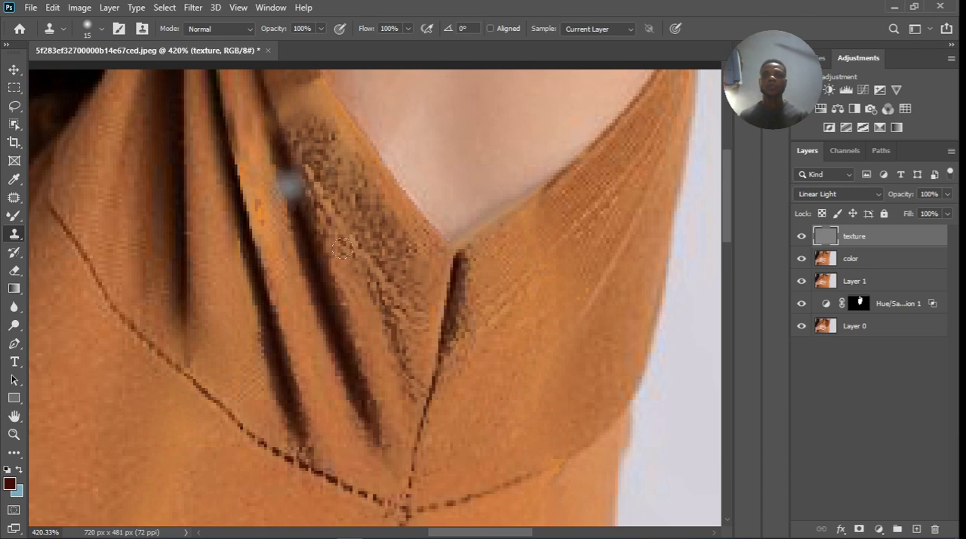
alt+click(398, 236)
mouse_move(360, 246)
mouse_down()
mouse_move(386, 303)
mouse_move(329, 195)
mouse_up()
alt+click(519, 367)
mouse_move(379, 236)
mouse_down()
mouse_move(361, 178)
mouse_move(336, 151)
mouse_move(330, 175)
mouse_move(350, 250)
mouse_move(388, 334)
mouse_move(408, 323)
mouse_move(411, 377)
mouse_up()
drag(407, 258, 428, 251)
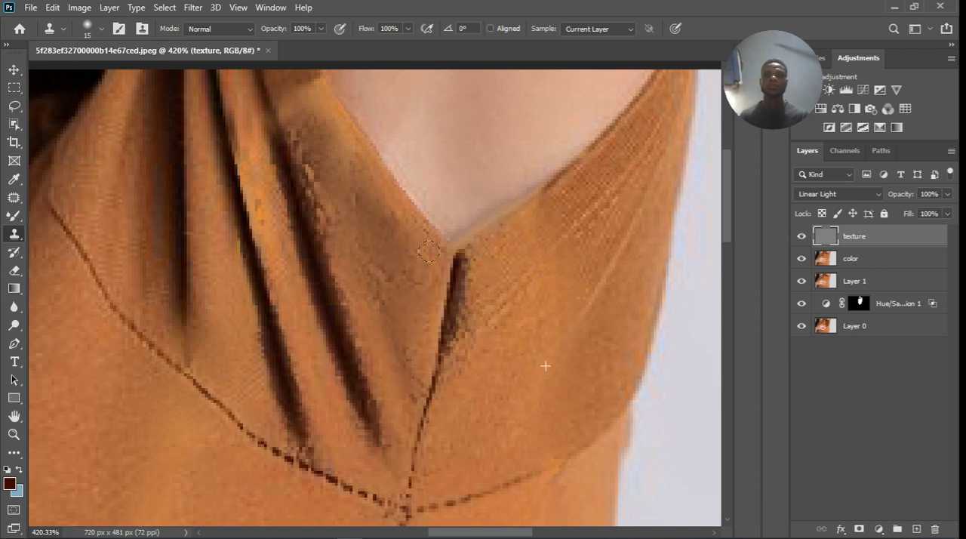
drag(330, 166, 313, 146)
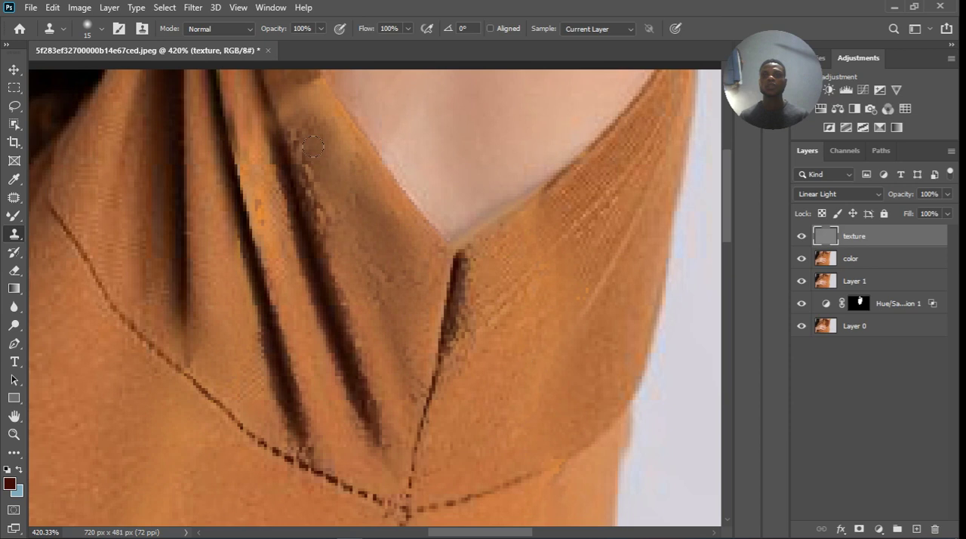
Try to clone fabric texture along the bright middle pleat, and undo the stroke.
alt+click(267, 198)
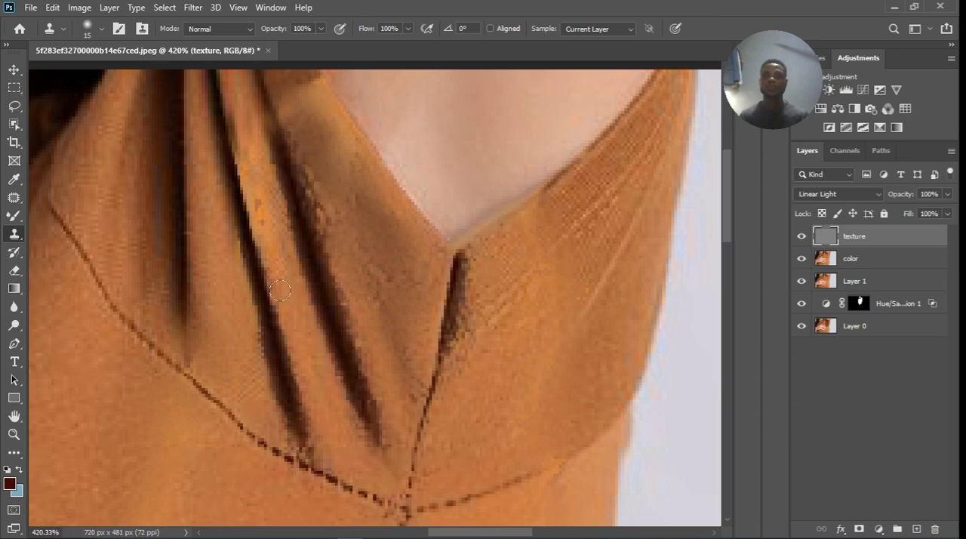
mouse_move(283, 251)
mouse_down()
mouse_move(270, 205)
mouse_move(263, 215)
mouse_move(287, 240)
mouse_up()
key(ctrl+z)
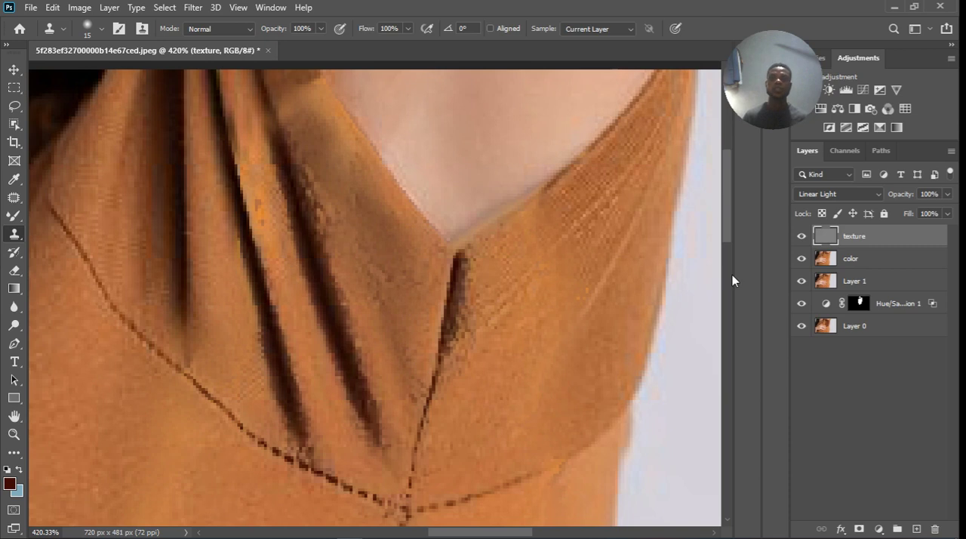
Blend the remaining uneven tones of the stained area on the color layer with the Mixer Brush at size 20.
click(895, 259)
click(13, 215)
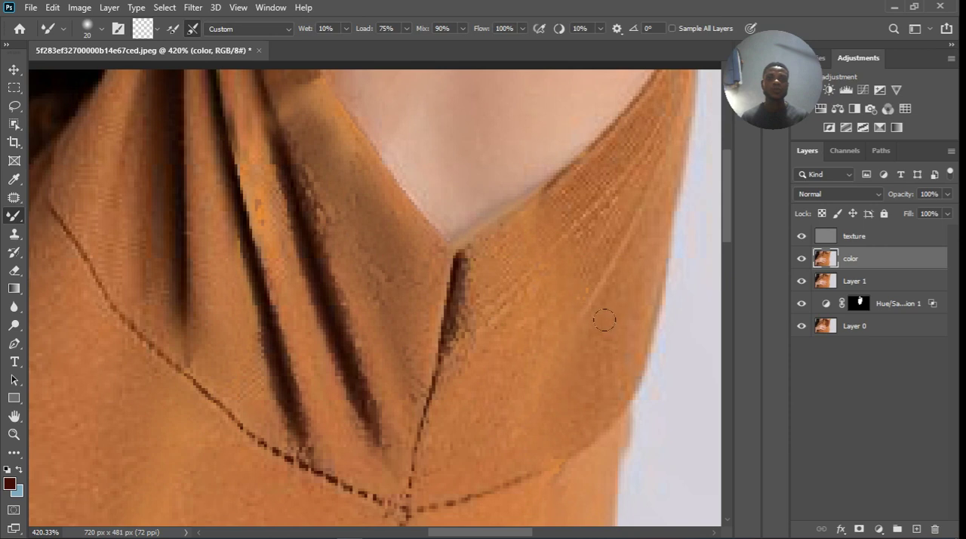
scroll(549, 317, down, 5)
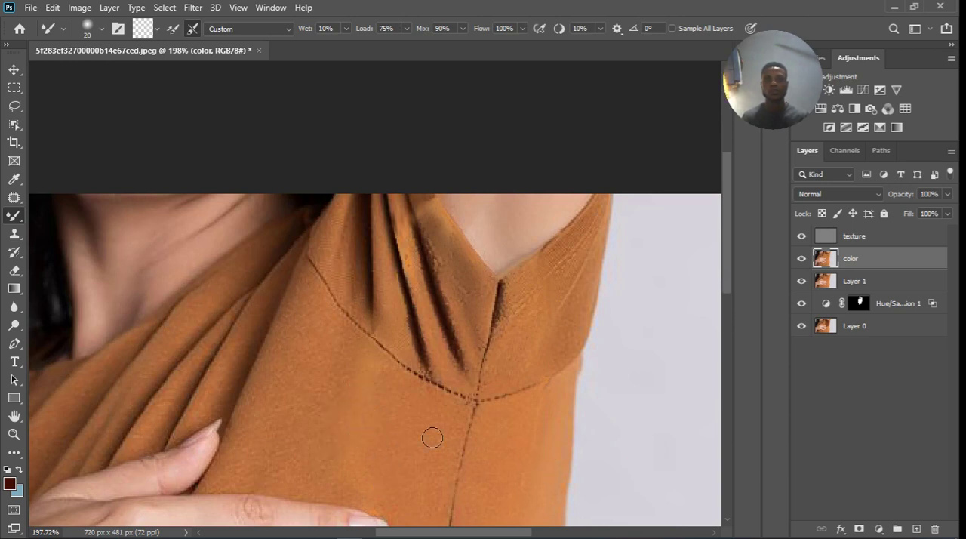
scroll(490, 312, down, 2)
scroll(489, 312, down, 2)
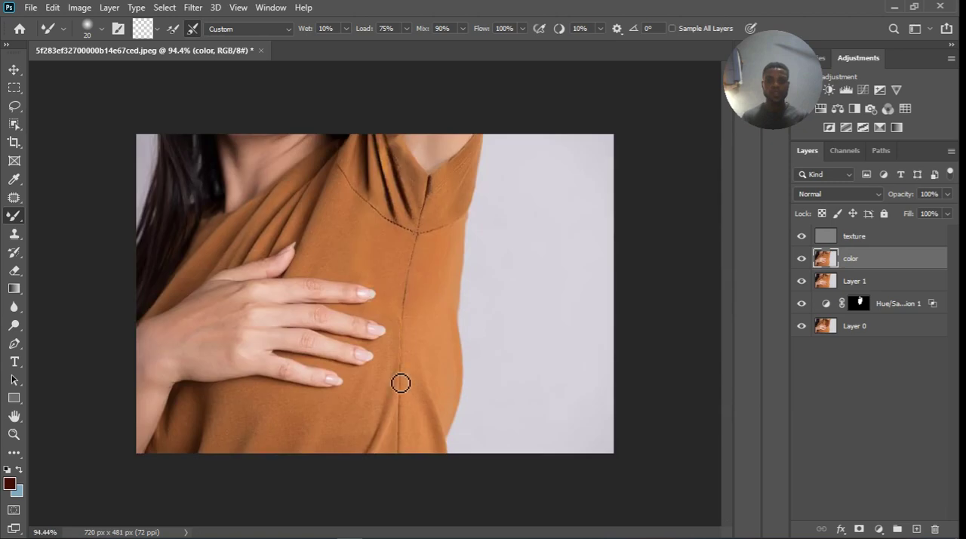
scroll(420, 297, up, 2)
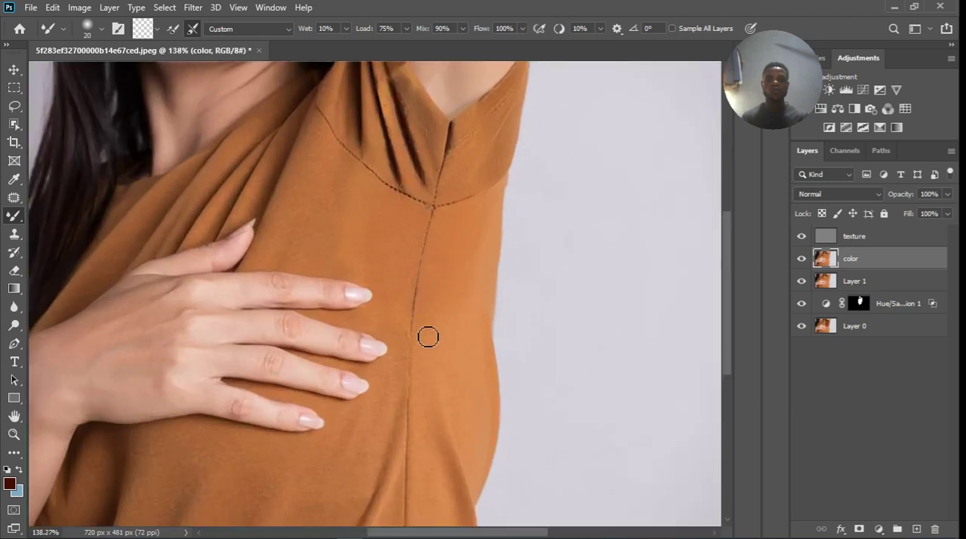
Clone fabric texture on the texture layer over the rough spots along the vertical side seam beside the fingertips.
click(909, 236)
click(14, 234)
scroll(347, 347, up, 3)
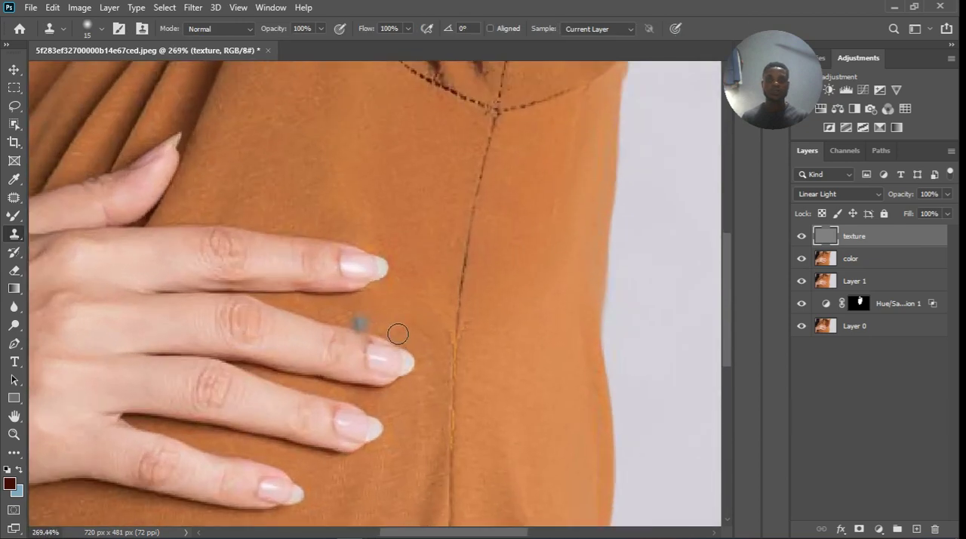
drag(456, 342, 459, 361)
alt+click(491, 369)
drag(493, 332, 493, 328)
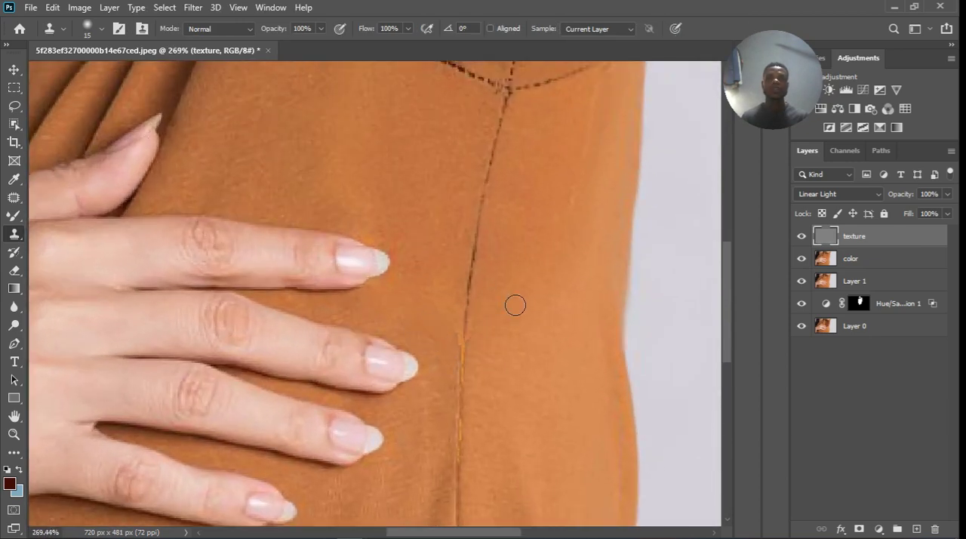
drag(472, 361, 472, 363)
scroll(520, 314, down, 4)
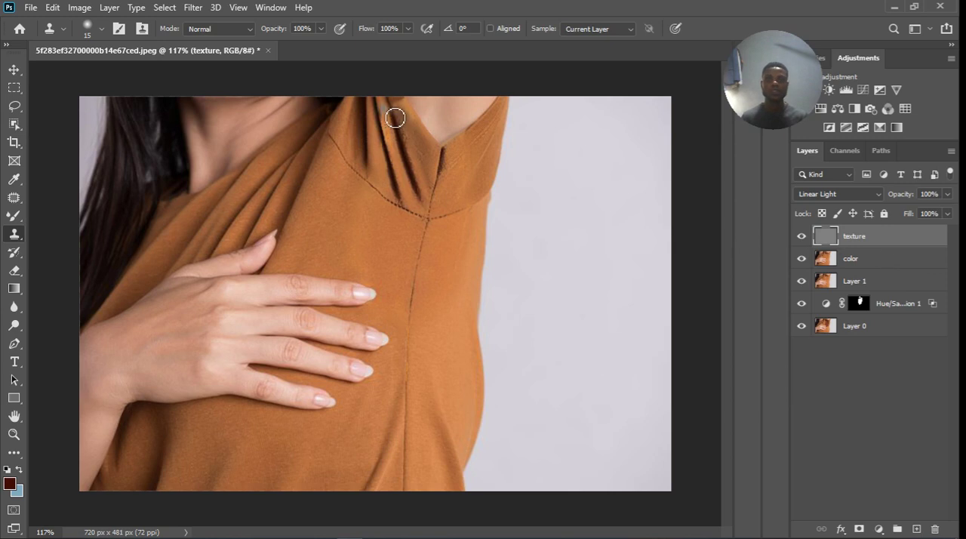
Clone fabric texture over the rough upper sleeve edge beside the pleats, undoing the first stroke and redoing it from another source.
scroll(396, 114, up, 3)
alt+click(421, 126)
click(418, 108)
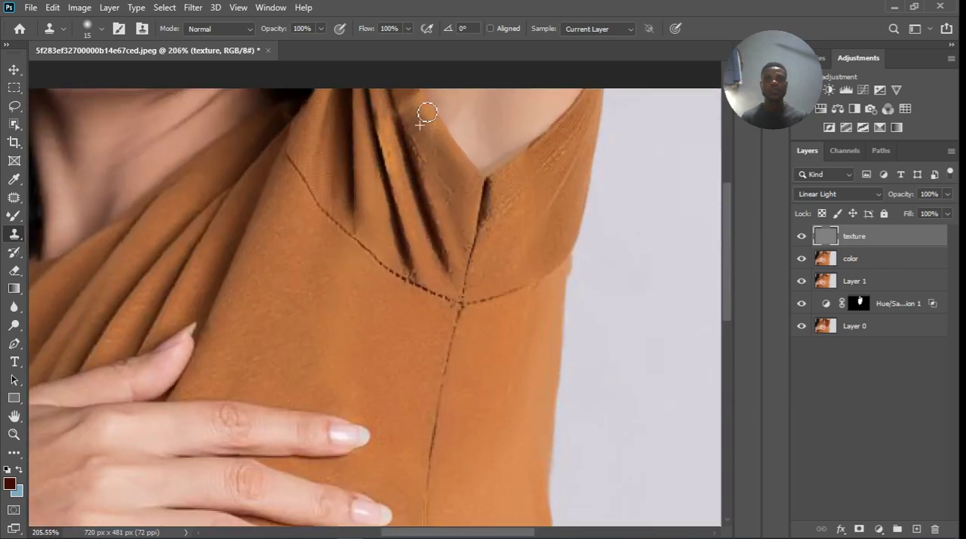
key(ctrl+z)
mouse_move(431, 136)
mouse_down()
mouse_move(404, 151)
mouse_move(392, 139)
mouse_move(400, 117)
mouse_up()
alt+click(390, 138)
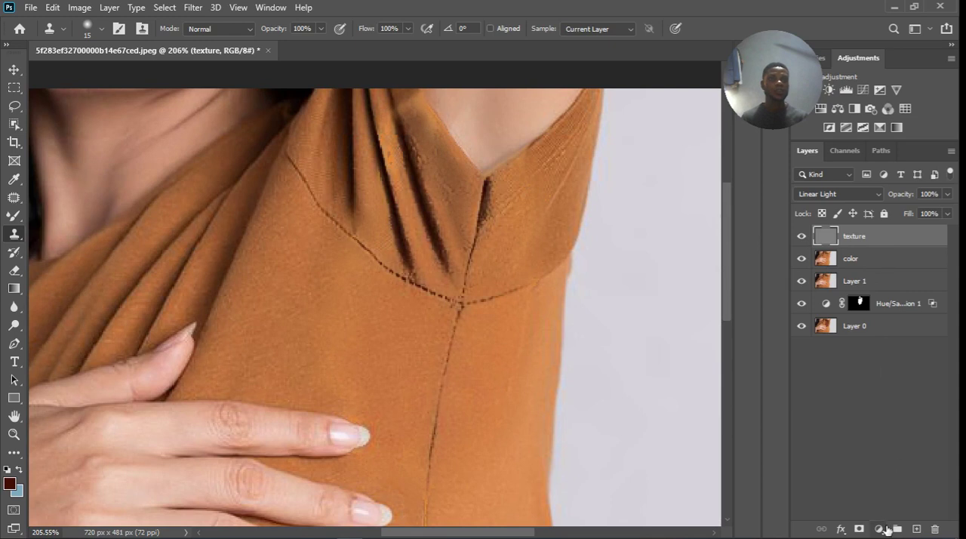
Add a Hue/Saturation adjustment layer above the texture layer and target its Reds range by sampling the sleeve edge.
click(884, 529)
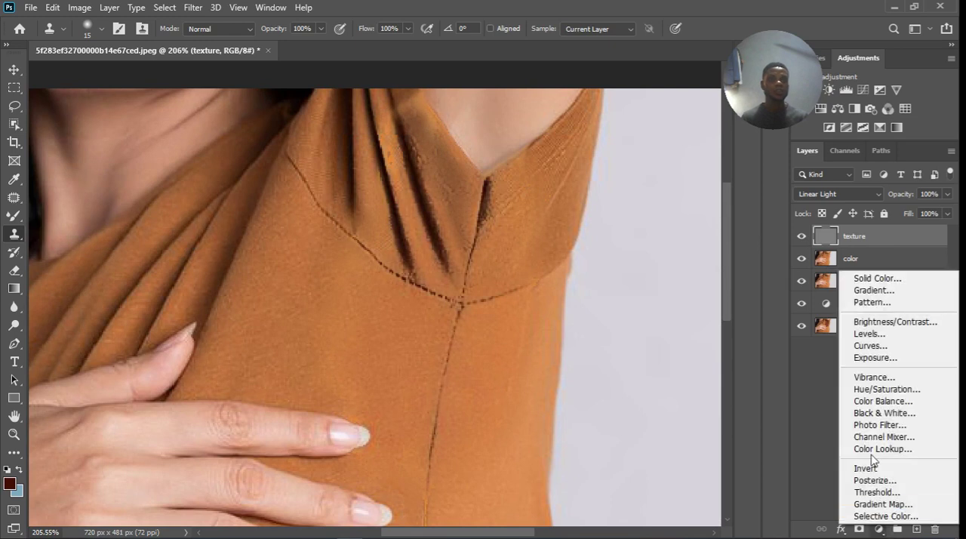
click(880, 388)
click(534, 208)
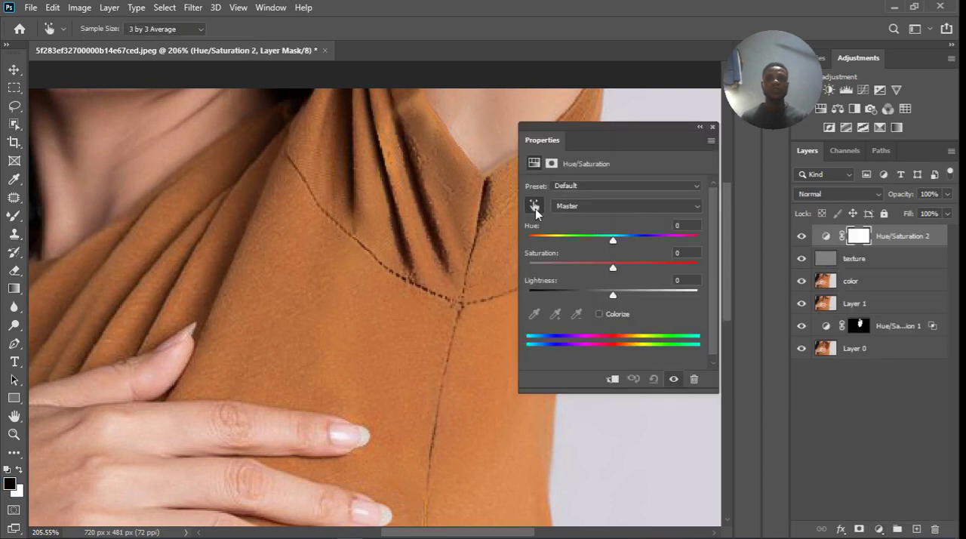
click(421, 112)
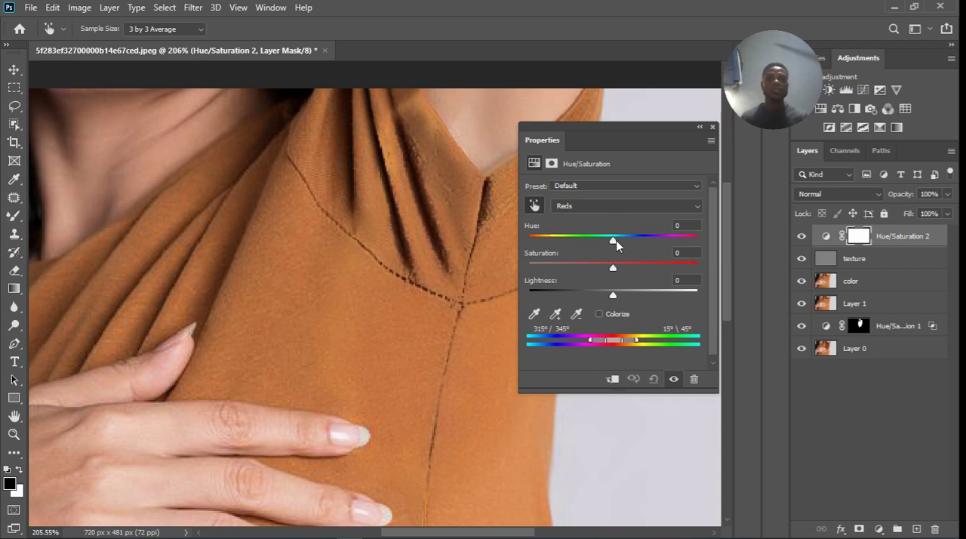
Try a small negative hue shift on the Reds range, and reset the hue to 0.
drag(614, 240, 611, 241)
drag(692, 230, 672, 227)
text(0)
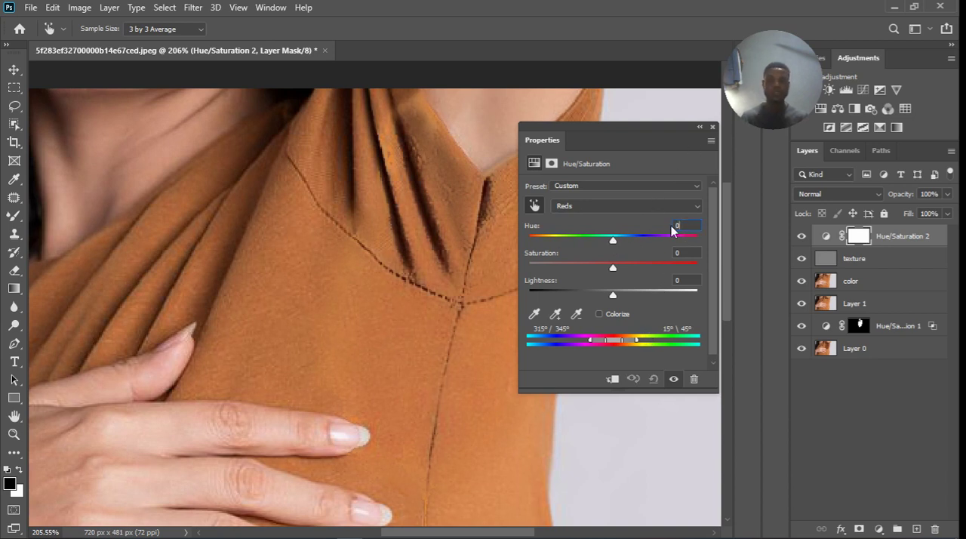
click(712, 127)
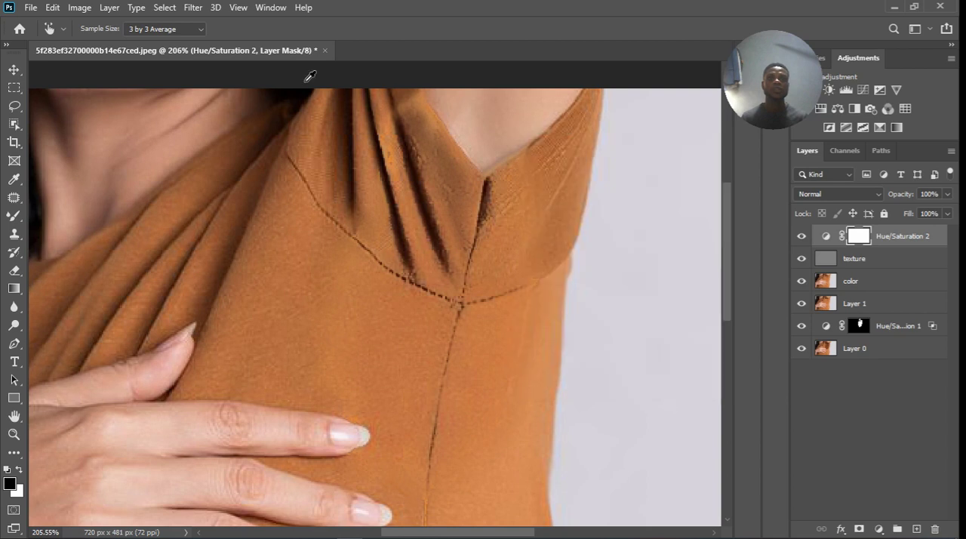
Mask the new Hue/Saturation layer with a Color Range of sampled colors from the bright middle pleat at fuzziness 27.
click(164, 7)
click(212, 153)
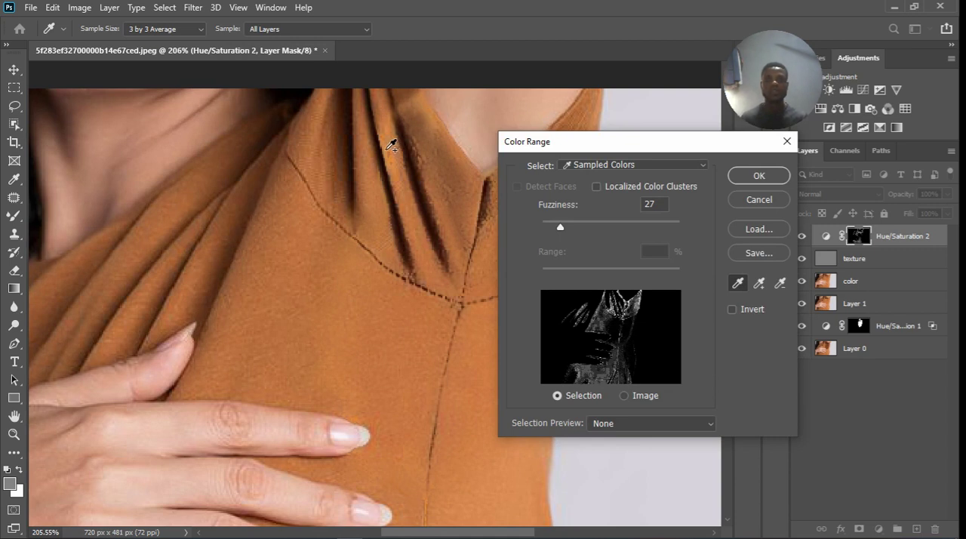
click(391, 145)
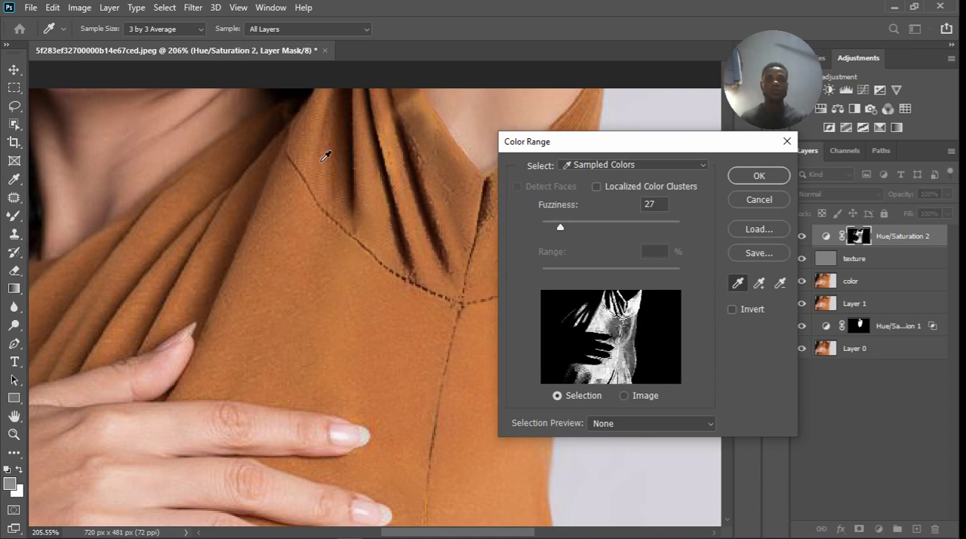
click(392, 147)
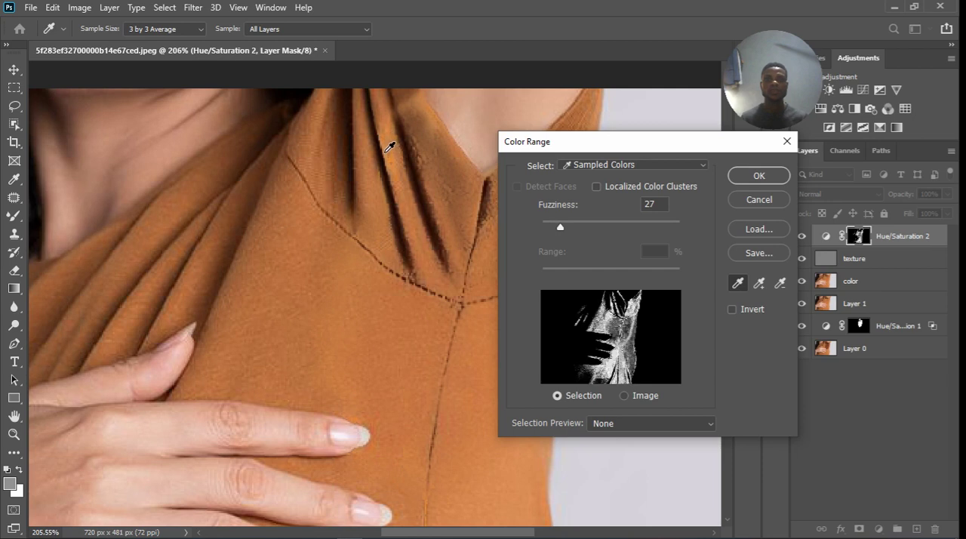
click(373, 154)
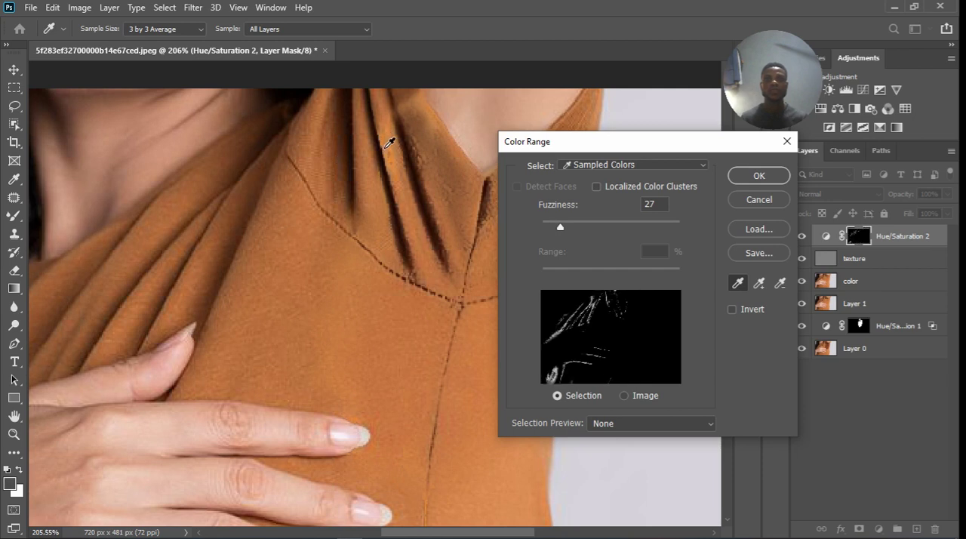
click(390, 142)
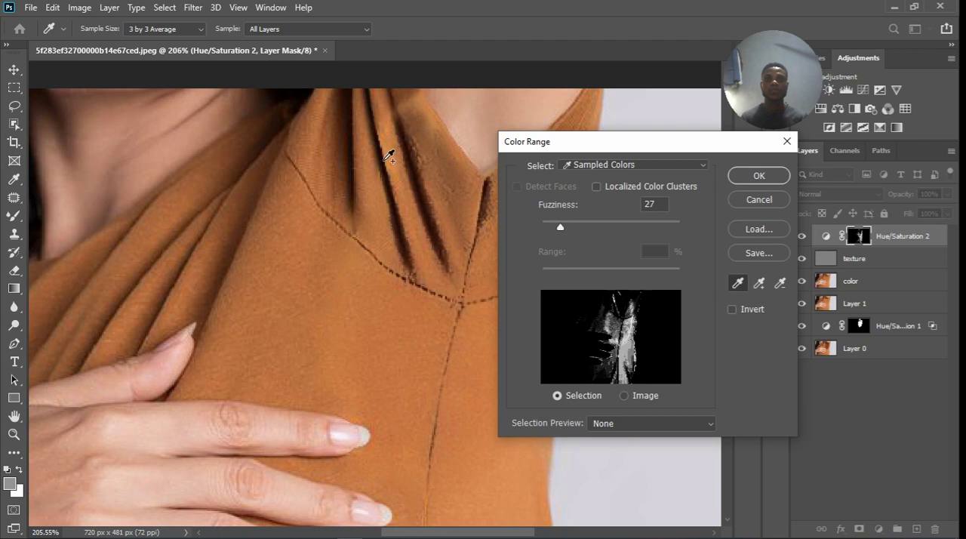
shift+click(390, 155)
click(748, 178)
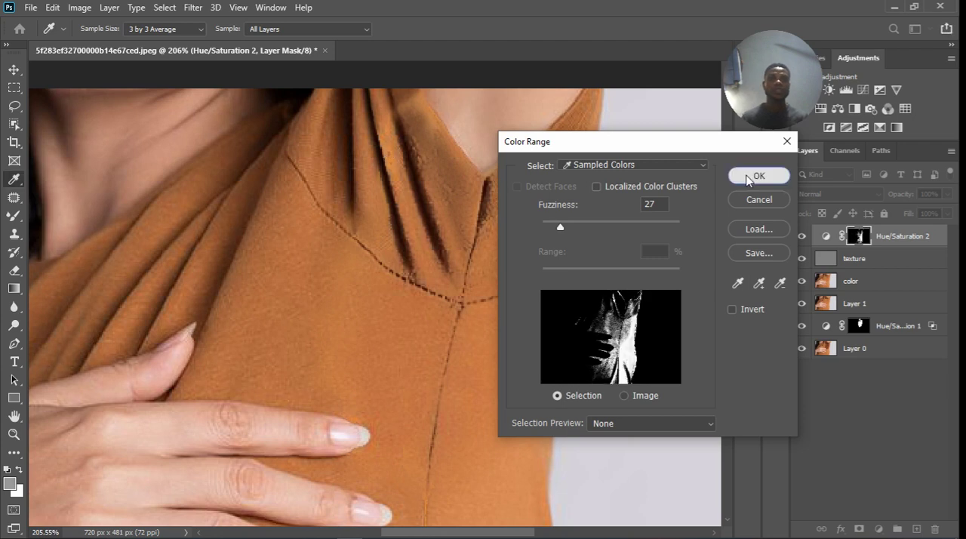
Adjust the Reds range of the Hue/Saturation 2 layer to hue -7, saturation -5 and lightness +2.
scroll(471, 248, down, 4)
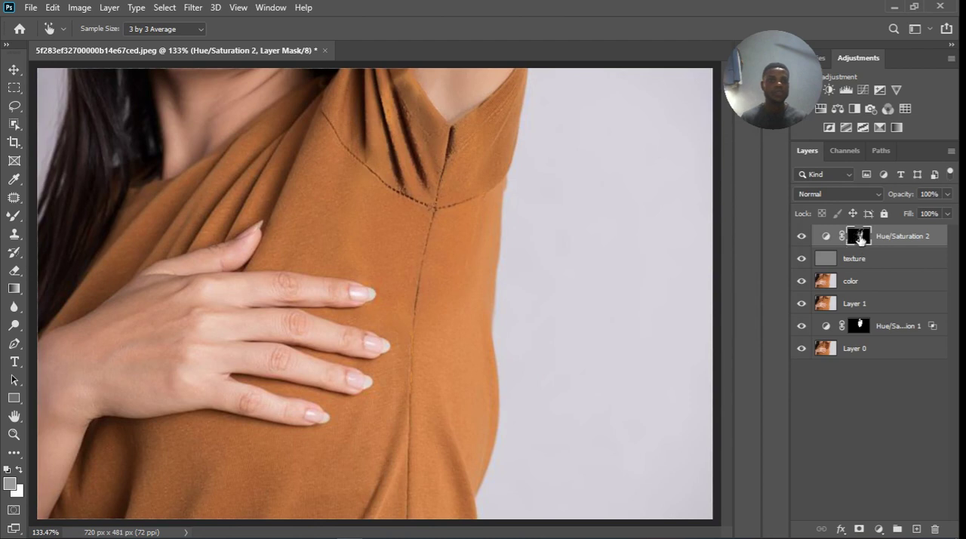
double_click(826, 236)
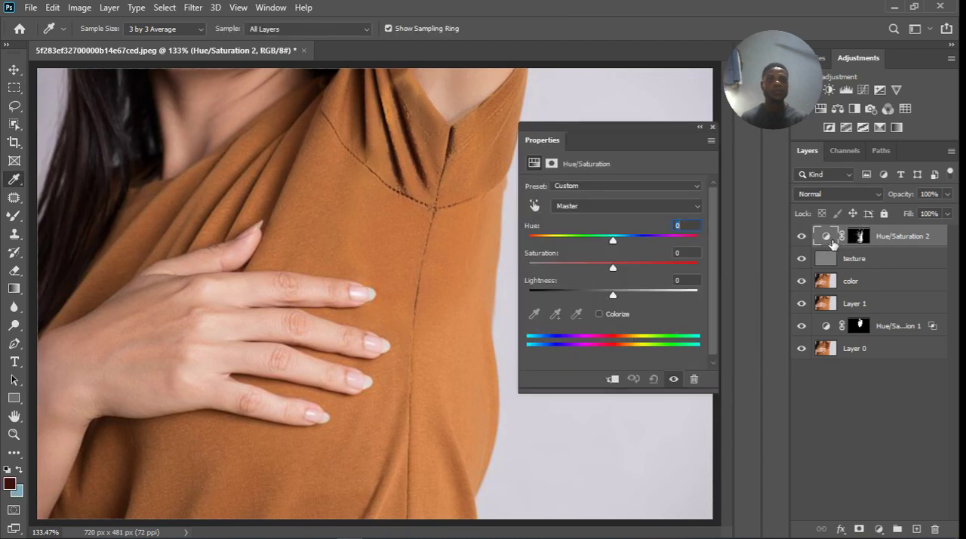
click(535, 207)
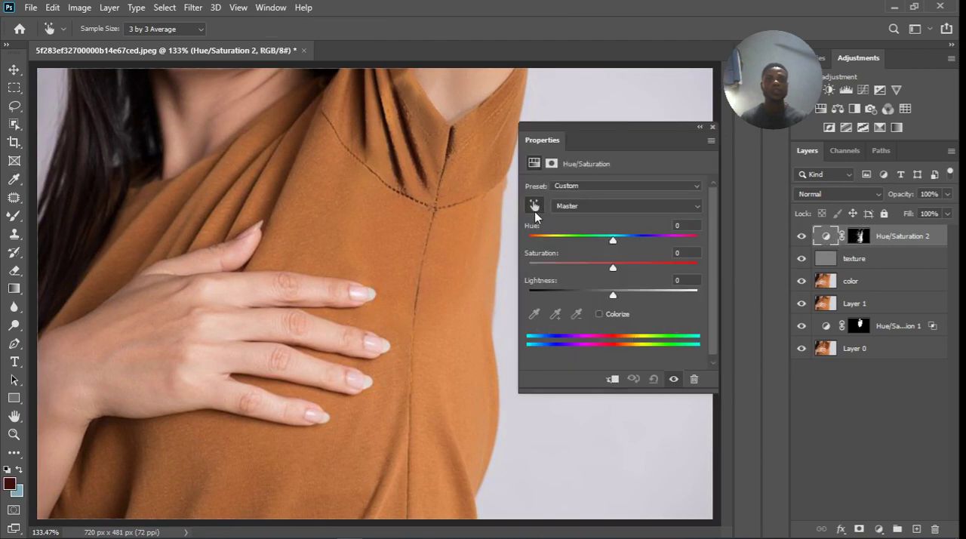
click(394, 113)
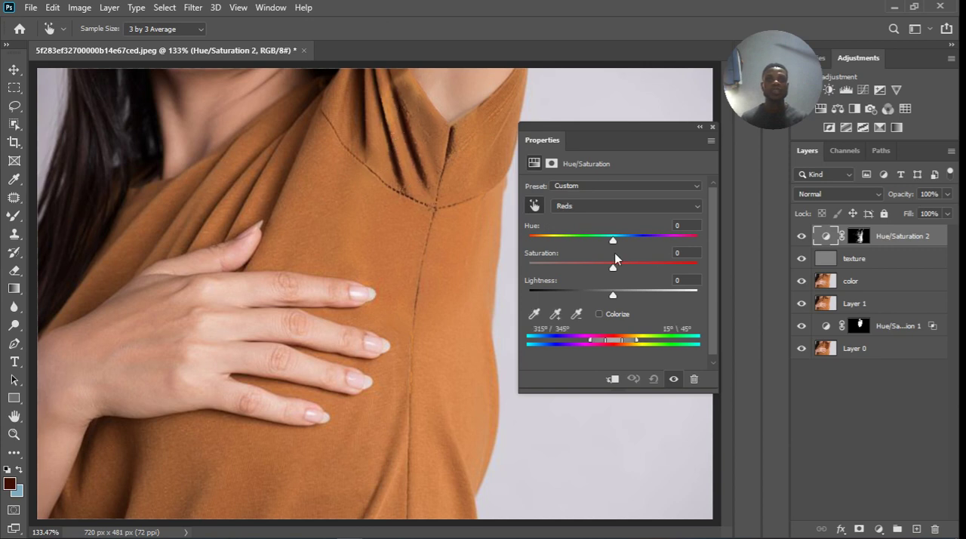
drag(612, 242, 603, 243)
drag(614, 268, 609, 270)
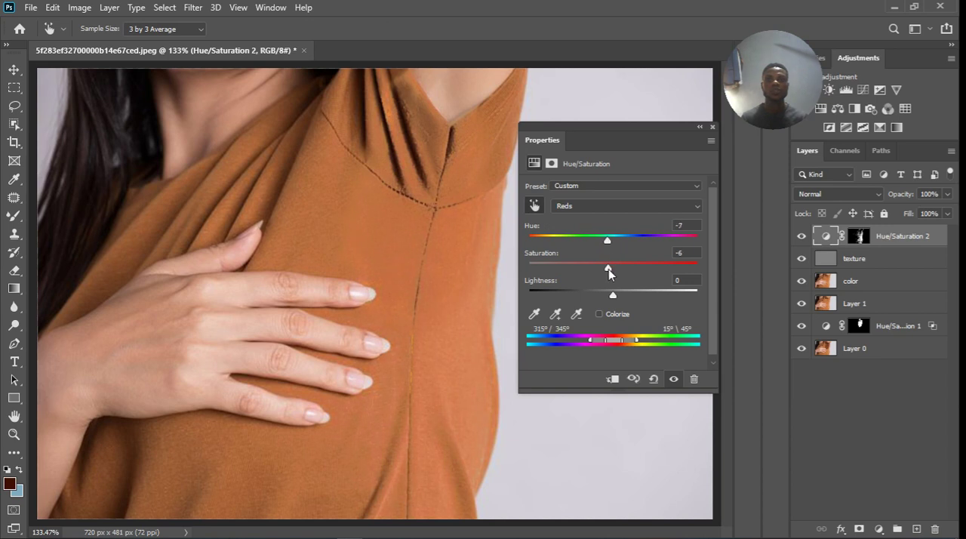
drag(615, 295, 614, 296)
drag(608, 241, 609, 269)
Compare the shirt with and without the Hue/Saturation 2 adjustment, examining the color match around the side seam and sleeve.
click(677, 380)
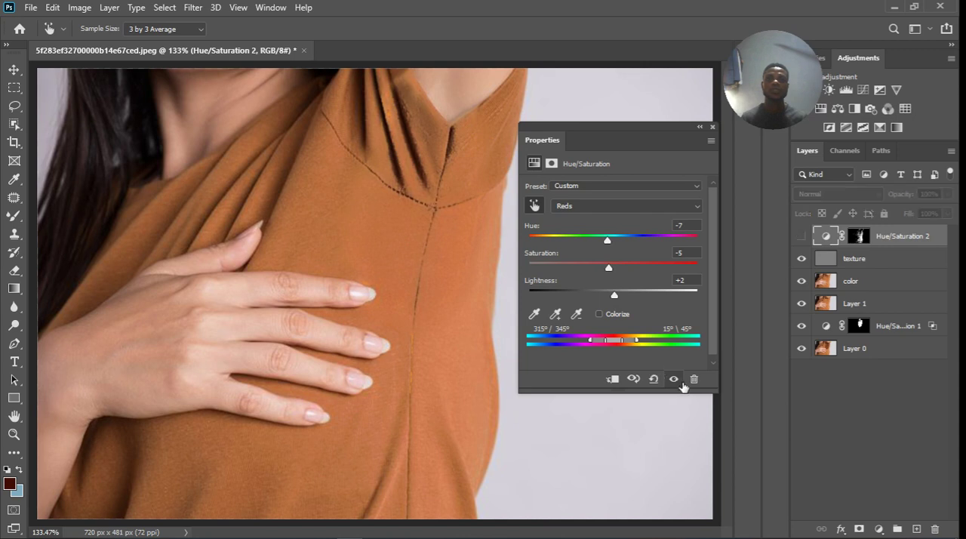
click(682, 383)
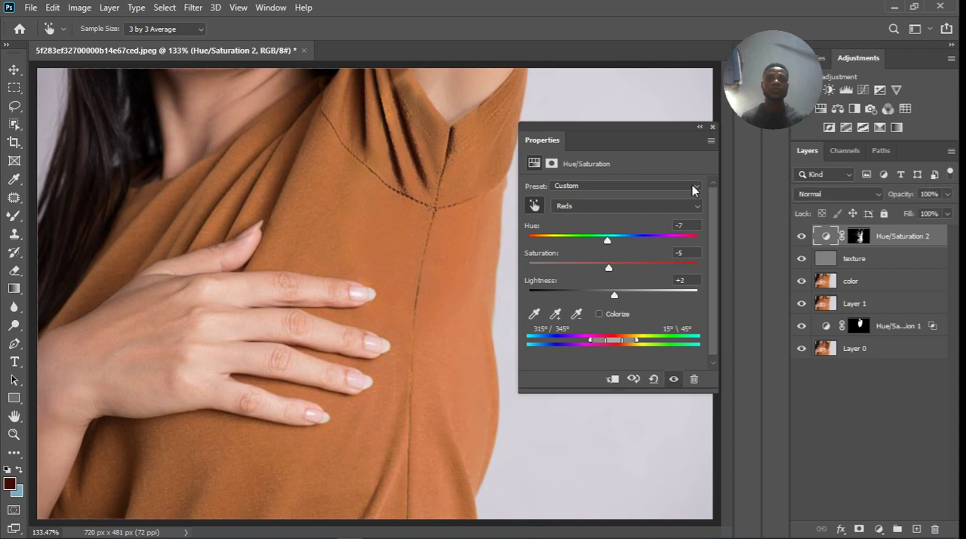
click(712, 127)
scroll(447, 250, down, 4)
scroll(446, 271, down, 1)
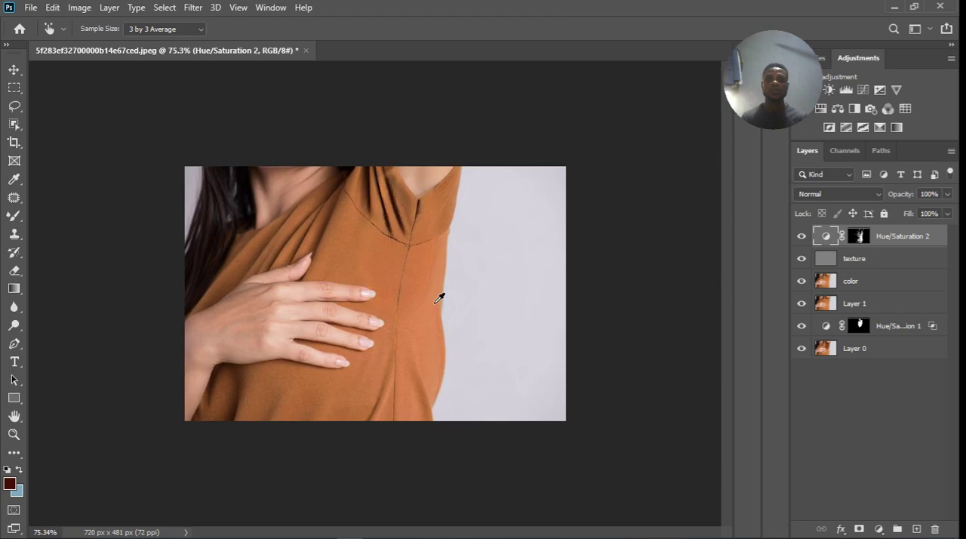
scroll(398, 307, up, 4)
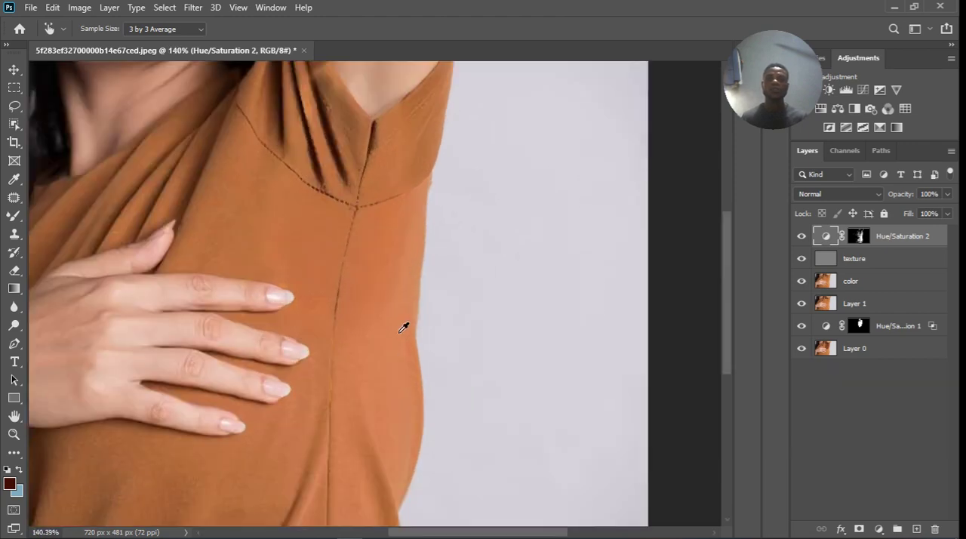
scroll(392, 326, down, 1)
scroll(392, 326, down, 1)
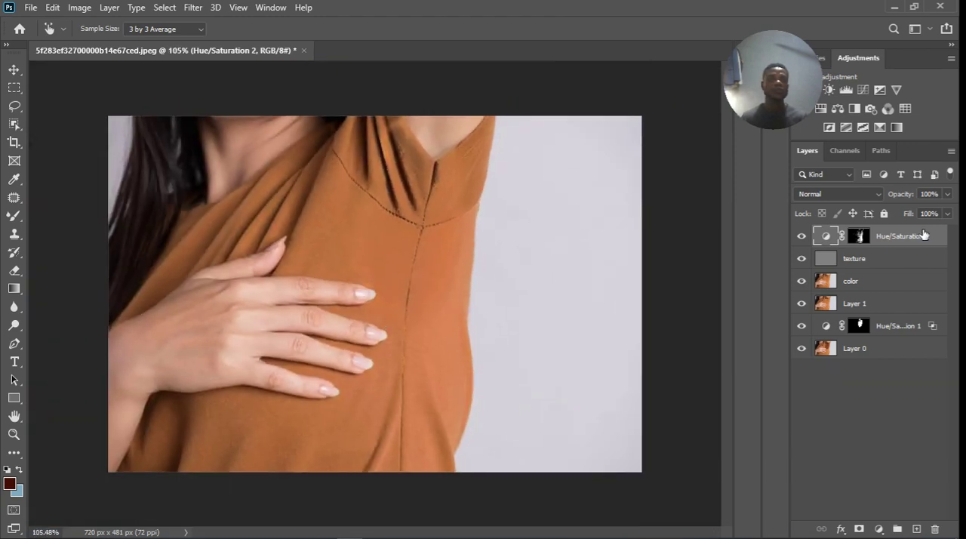
click(801, 236)
click(801, 237)
Lower the Hue/Saturation 2 layer's opacity to 65% and stamp all visible layers into a new top layer.
click(947, 194)
drag(947, 212, 926, 214)
key(i)
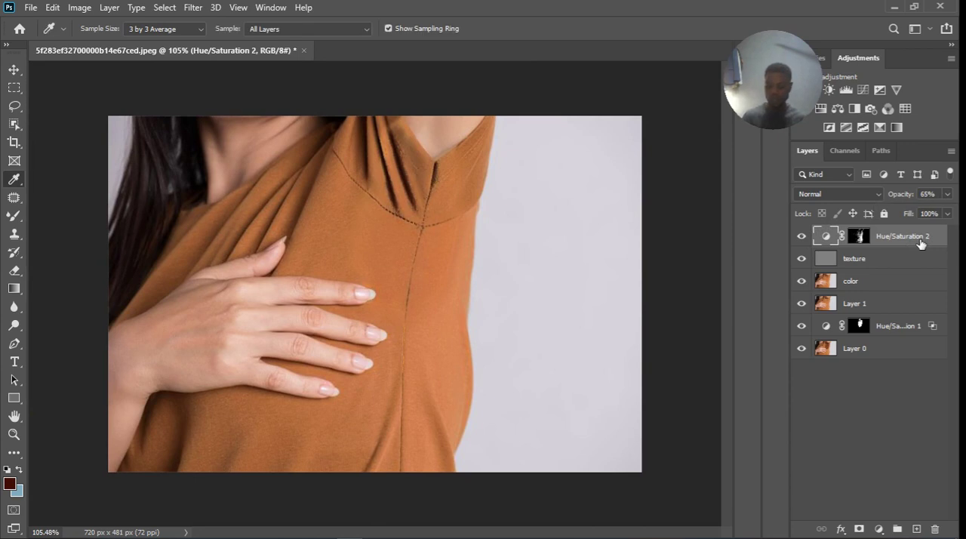
key(ctrl+shift+alt+e)
Group the layers from Hue/Saturation 2 down to Hue/Saturation 1 and hide the group.
click(800, 258)
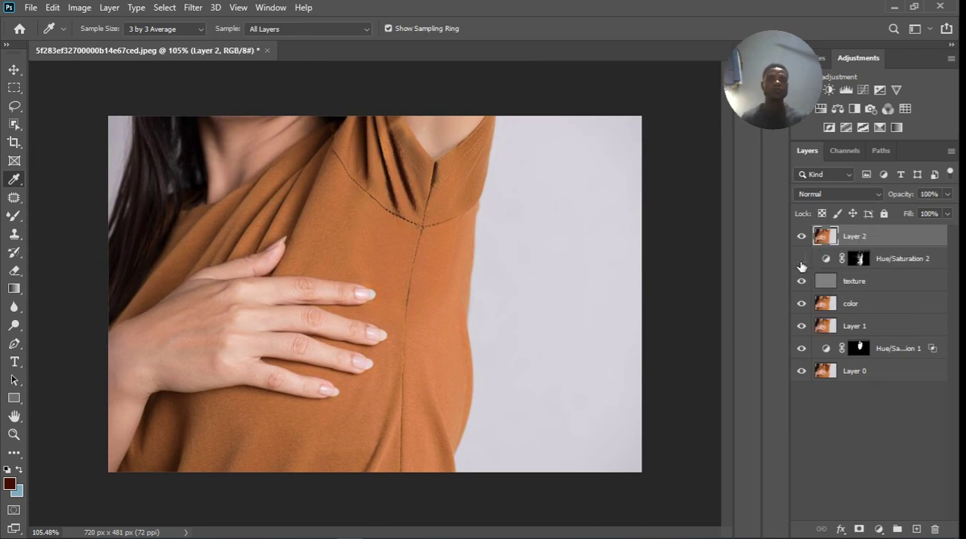
click(887, 264)
shift+click(896, 349)
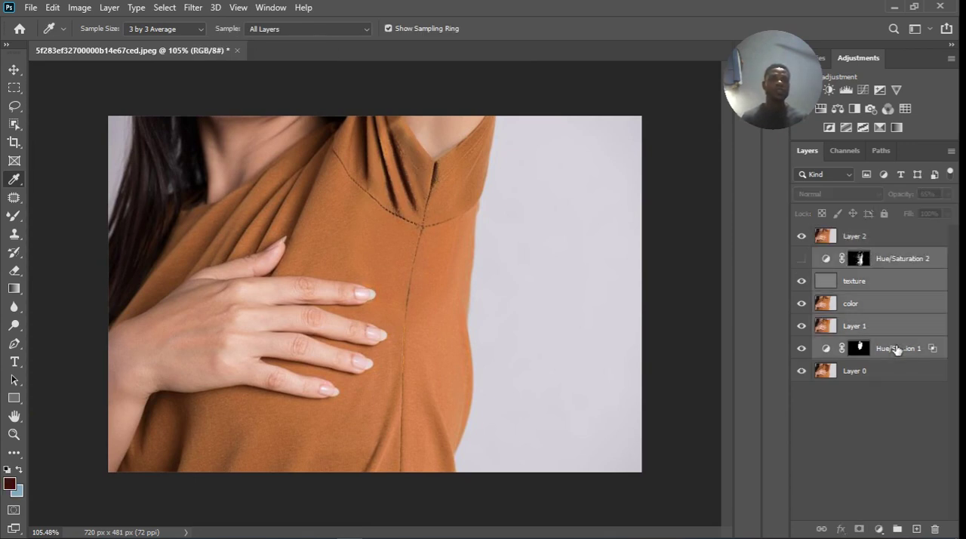
click(896, 529)
click(801, 256)
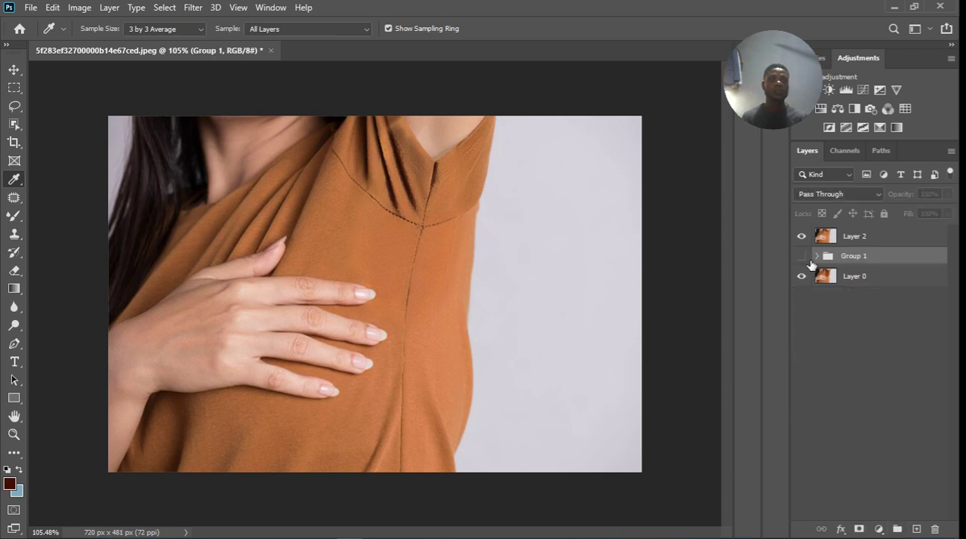
Toggle the stamped top layer's visibility to compare the retouched shirt with the original photo.
click(801, 237)
click(801, 236)
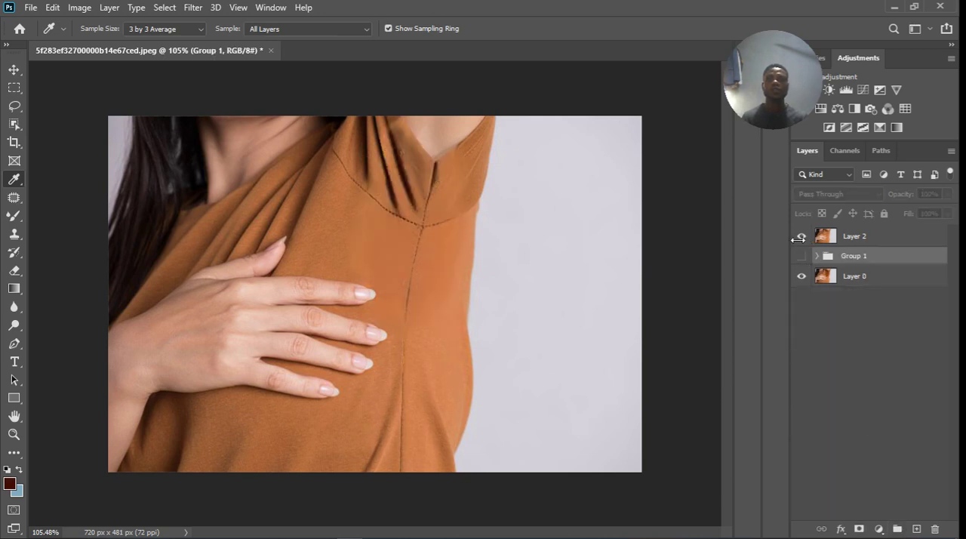
scroll(500, 259, down, 4)
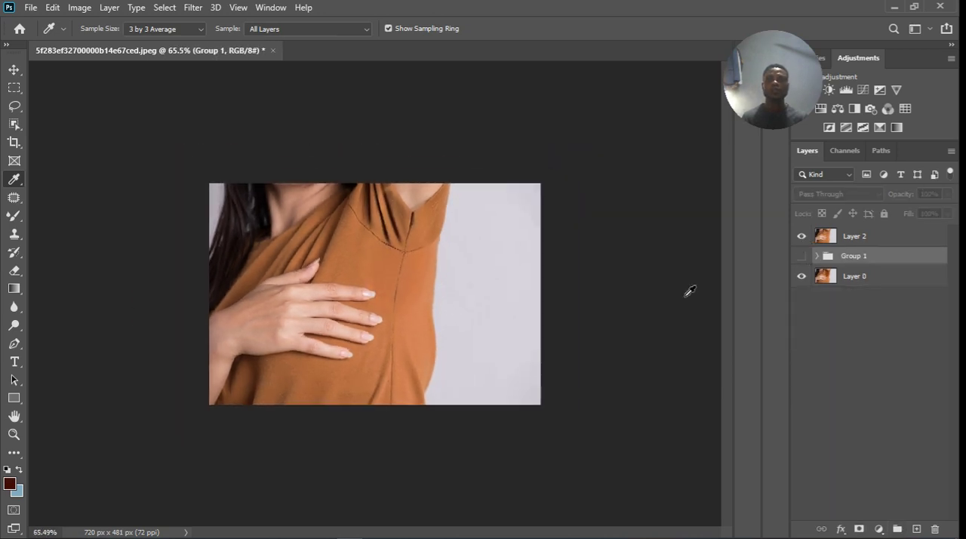
click(801, 236)
click(803, 237)
scroll(426, 266, down, 1)
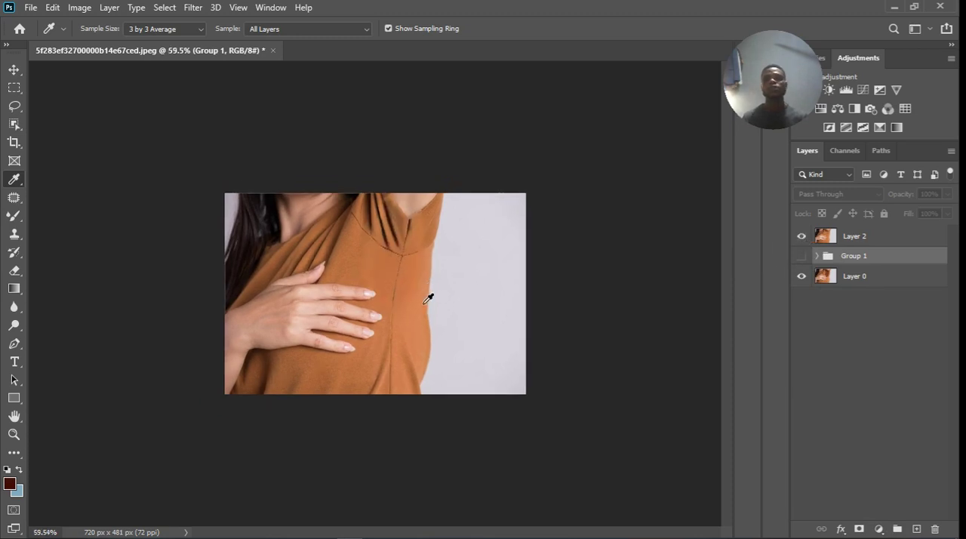